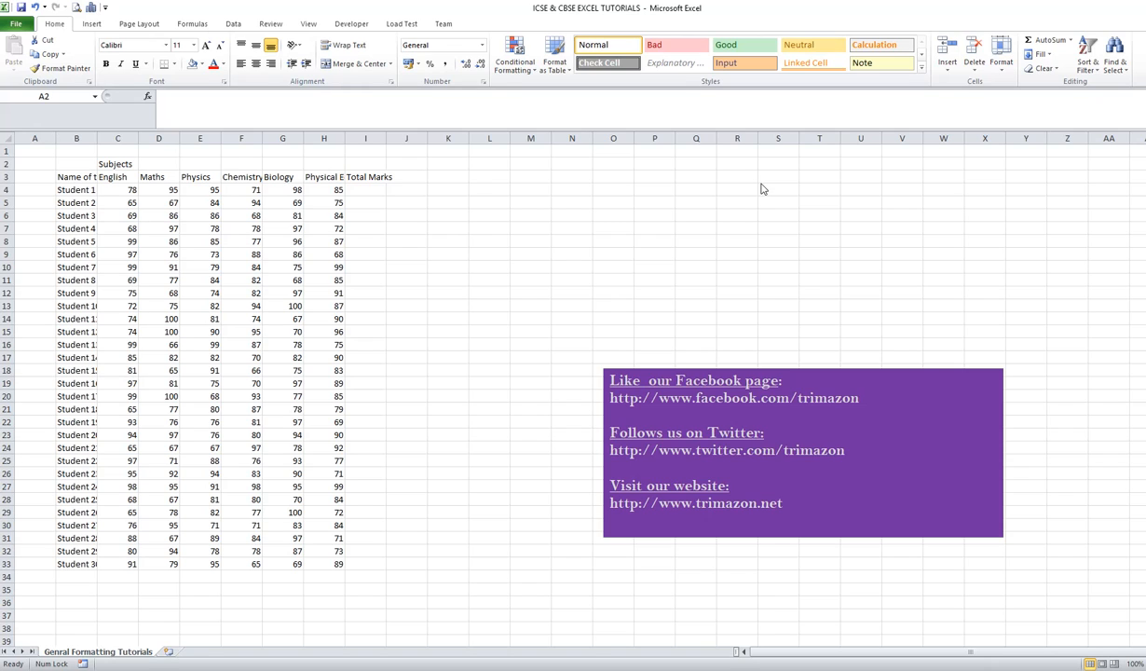
# Select column J and row 6 in turn, followed by column J and row 7, to examine where they cross
pyautogui.click(409, 136)
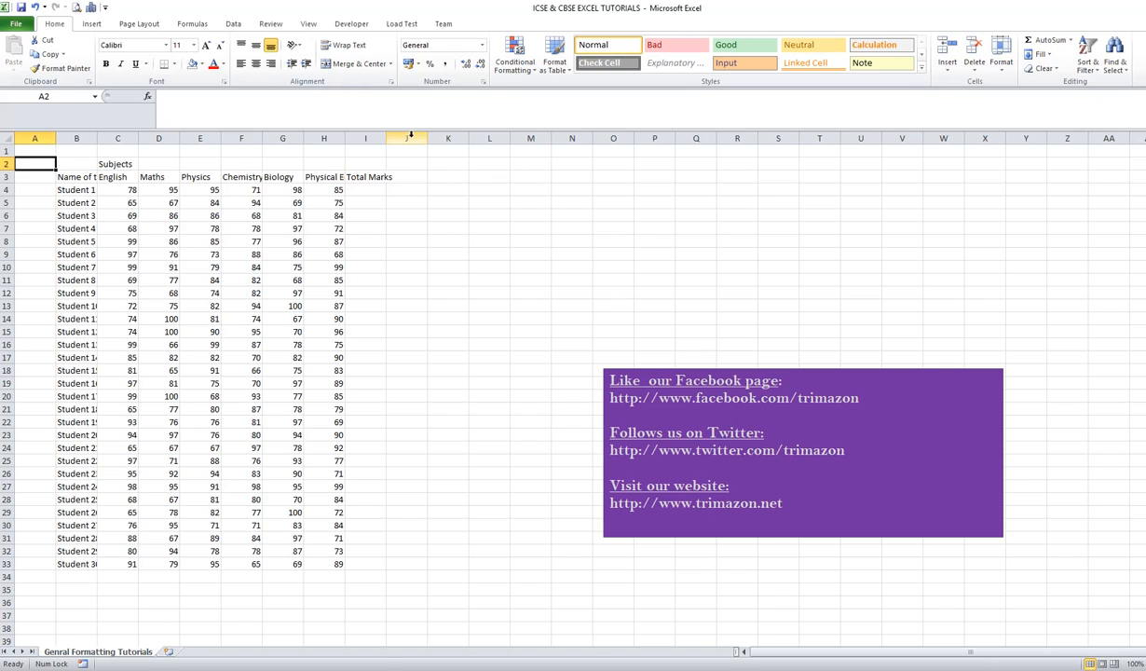
pyautogui.click(410, 136)
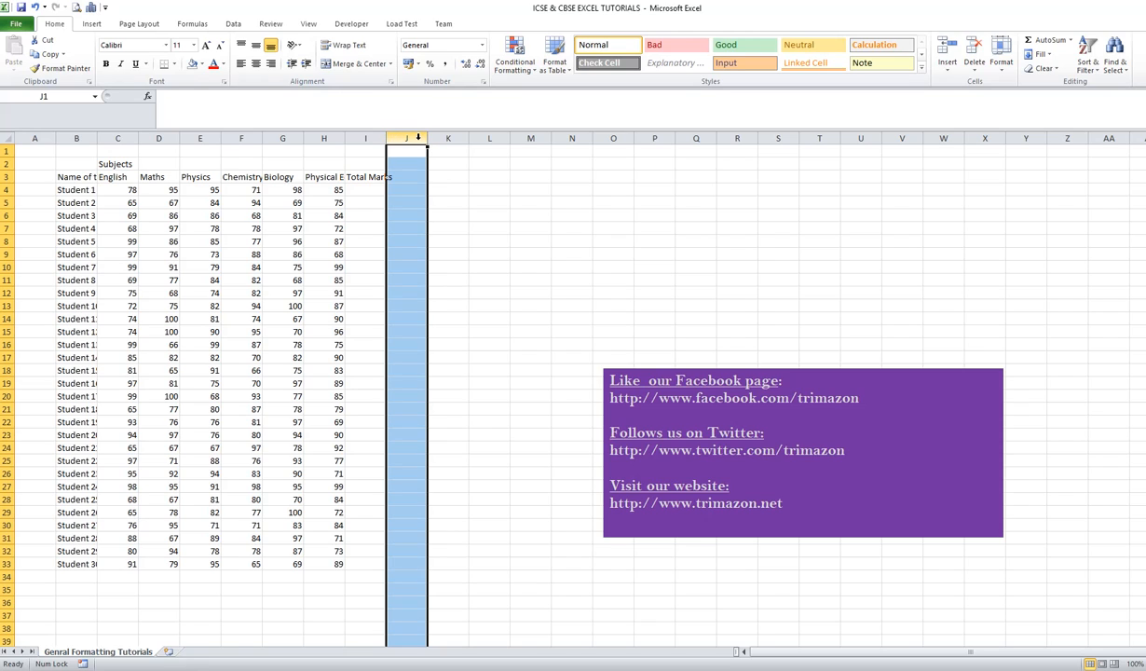
pyautogui.click(7, 215)
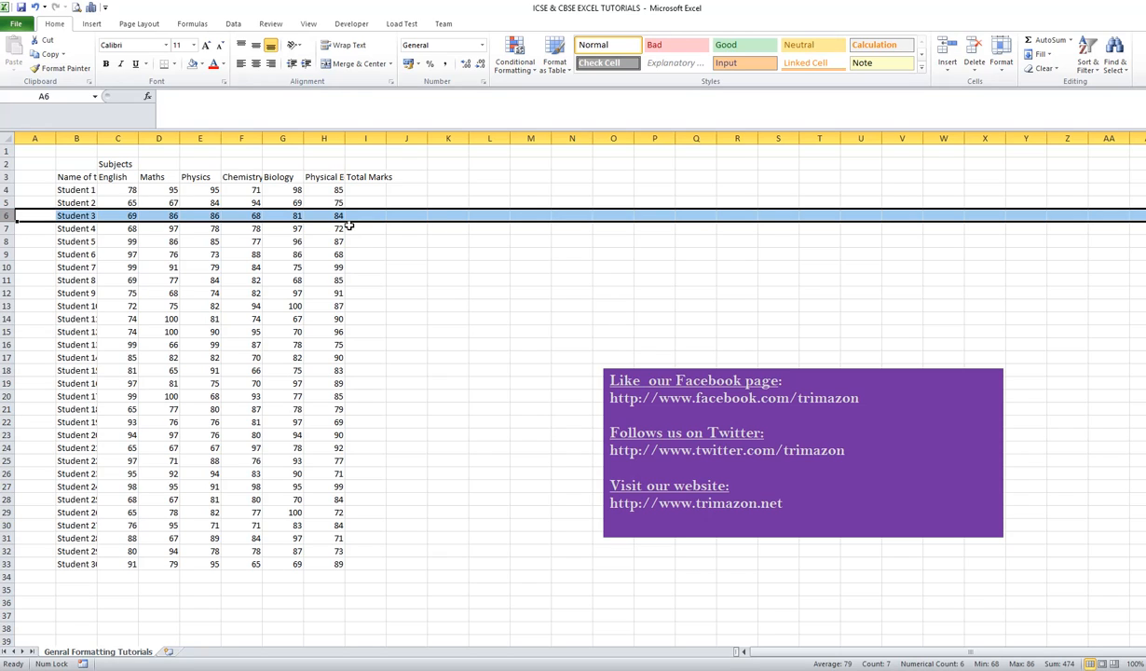
pyautogui.click(391, 140)
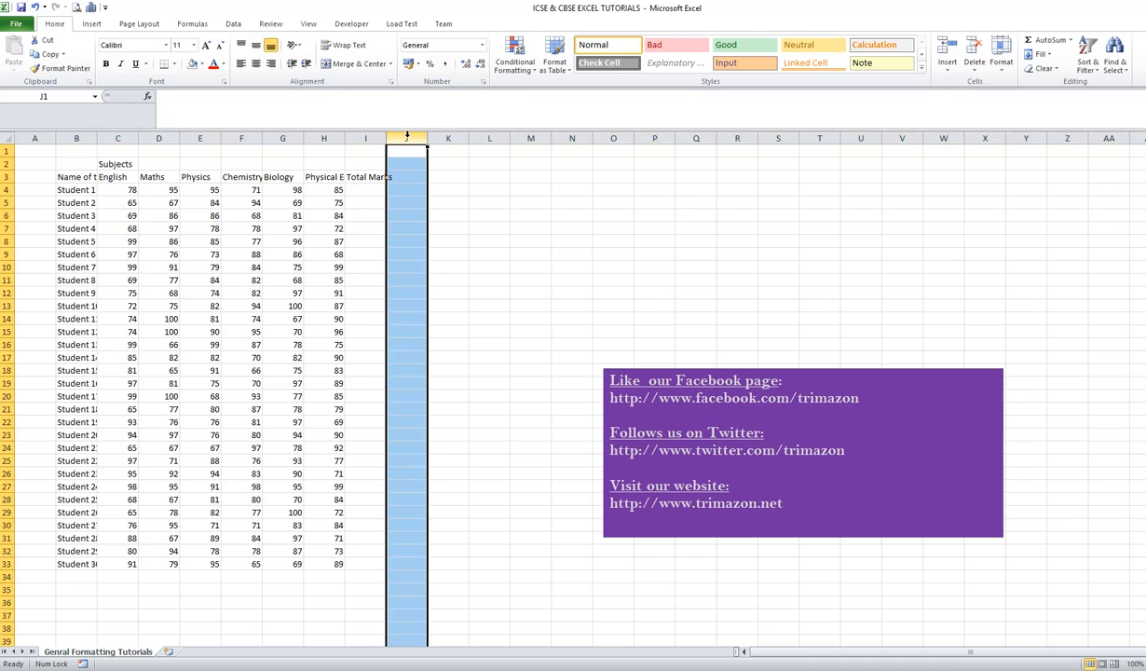
pyautogui.click(8, 228)
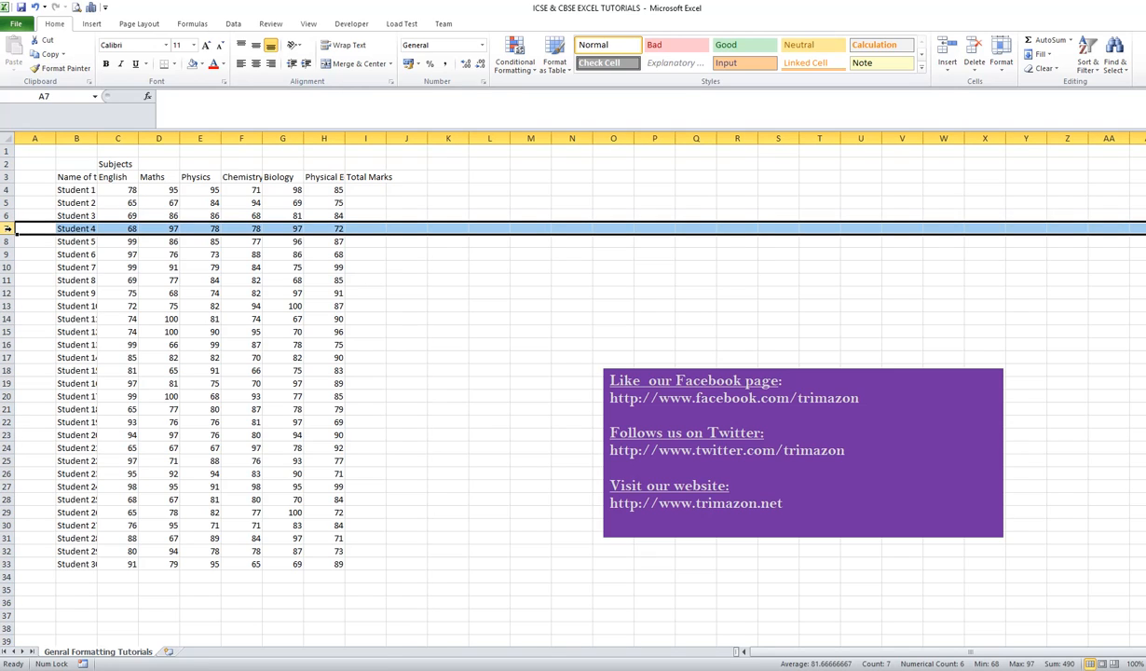
# Go directly to cell J7 by entering its cell reference
pyautogui.click(63, 97)
pyautogui.write('J7')
pyautogui.press('Return')
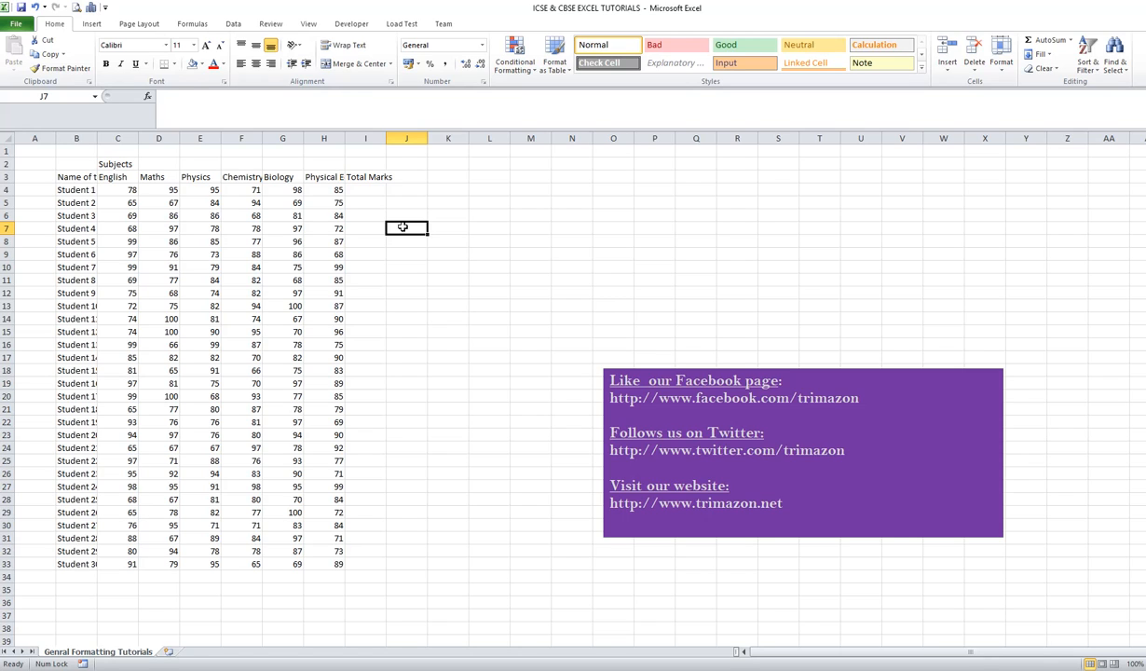
# Select the range J7:M7 by entering its reference
pyautogui.click(67, 95)
pyautogui.click(67, 95)
pyautogui.write(':')
pyautogui.write('m7')
pyautogui.press('Return')
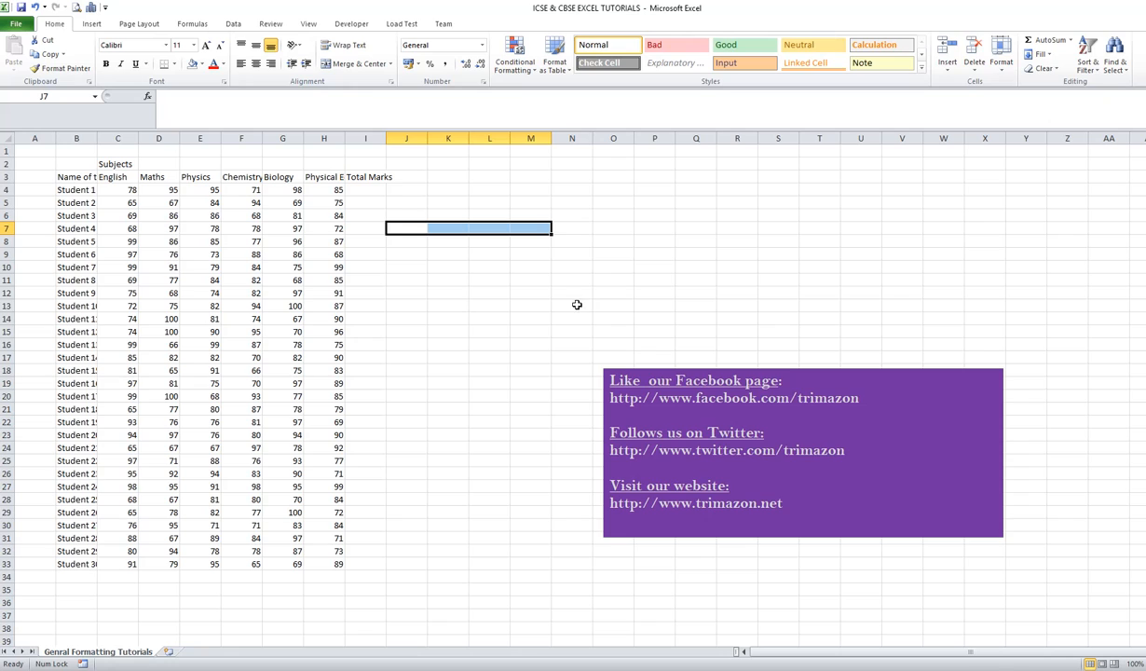
# Select the range J7:N13 by its reference and move the active cell within the selection to M7
pyautogui.click(68, 99)
pyautogui.write(':n')
pyautogui.write('13')
pyautogui.press('Return')
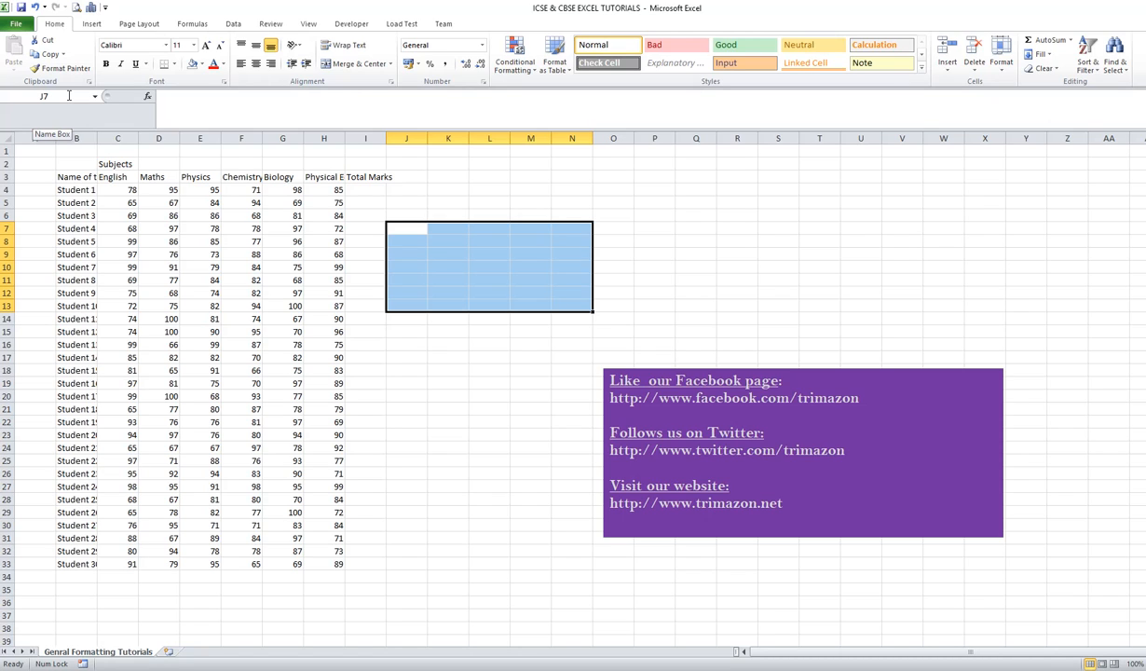
pyautogui.press('Tab')
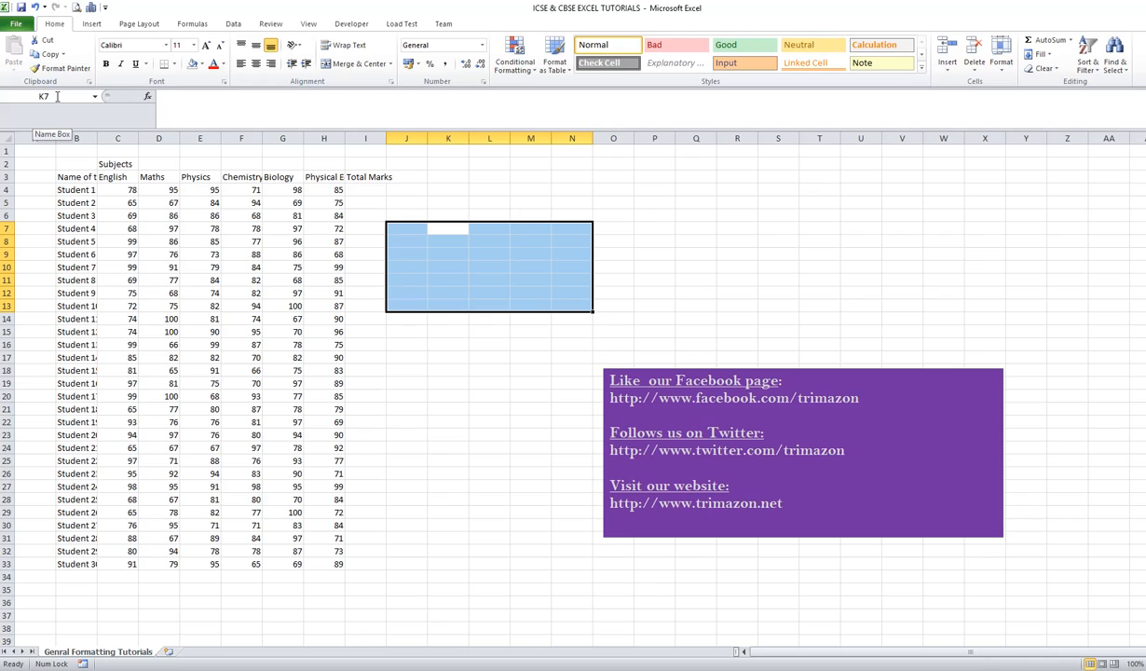
pyautogui.press('Tab')
pyautogui.press('Tab')
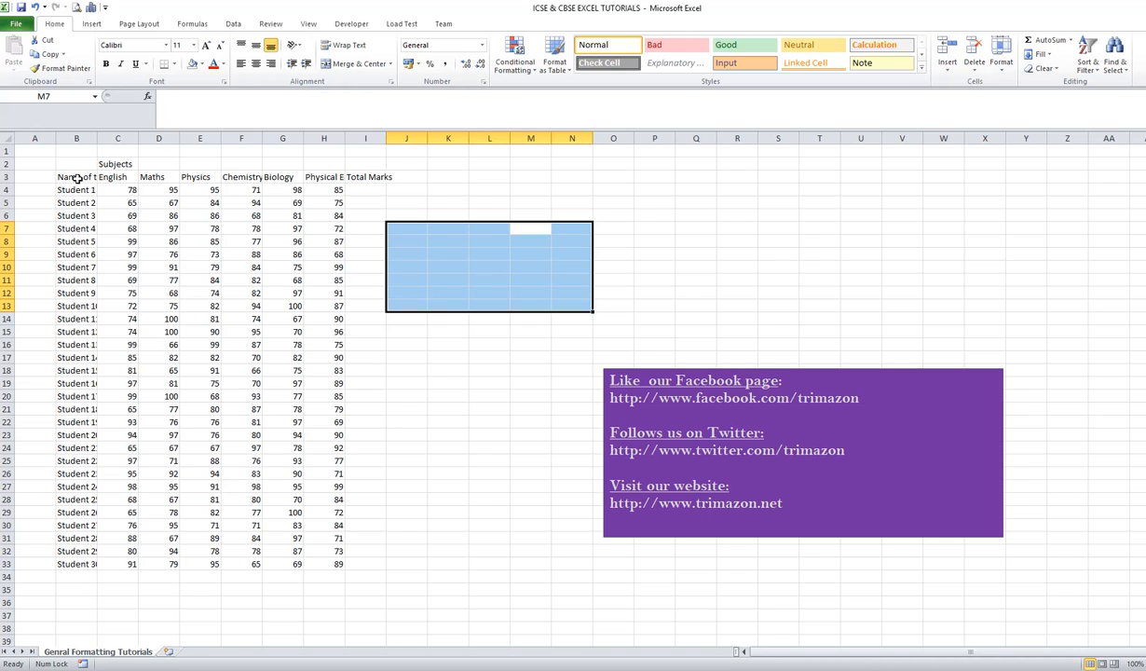
# Select the student marks table by entering the range reference B2:I34
pyautogui.moveTo(76, 166); pyautogui.dragTo(357, 579)
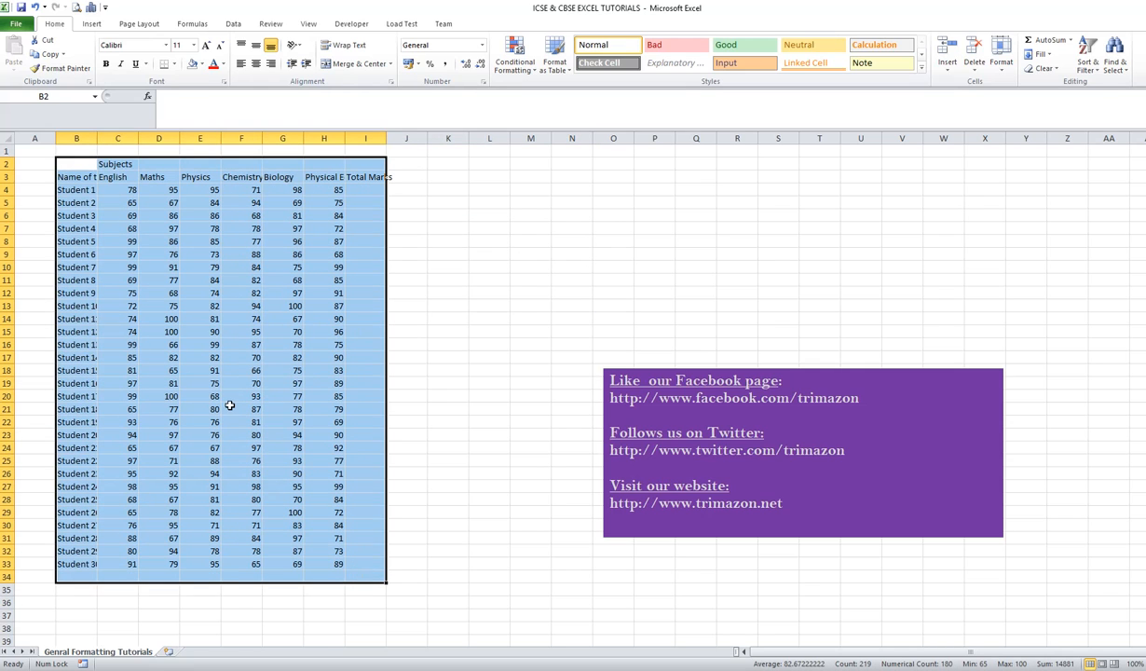
pyautogui.click(62, 161)
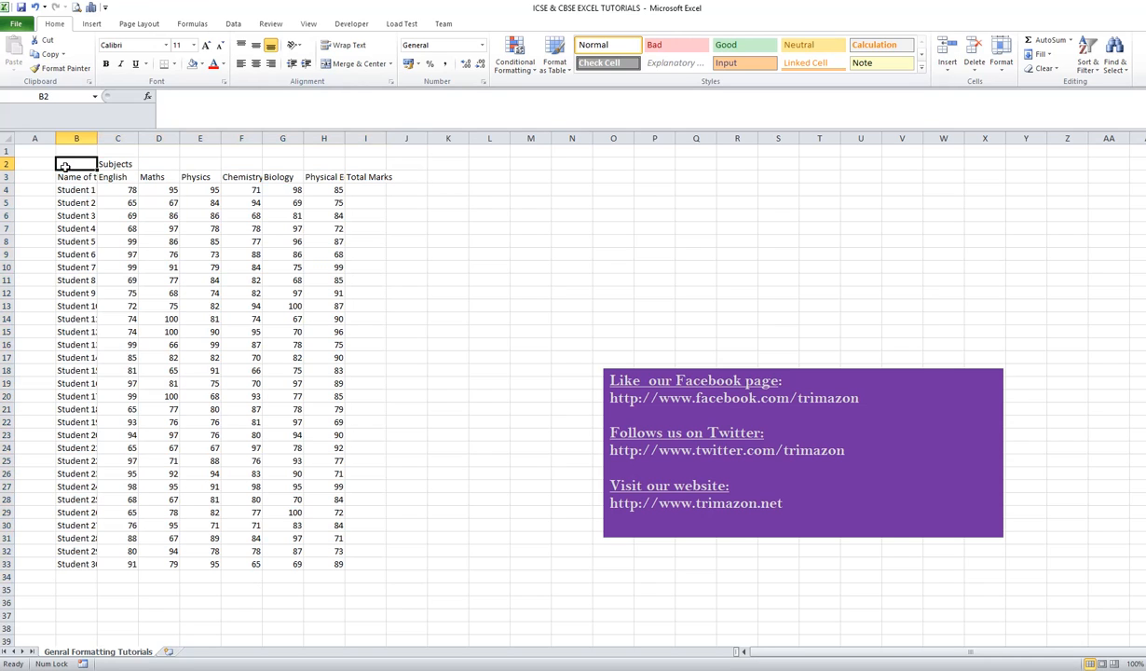
pyautogui.click(60, 93)
pyautogui.click(60, 94)
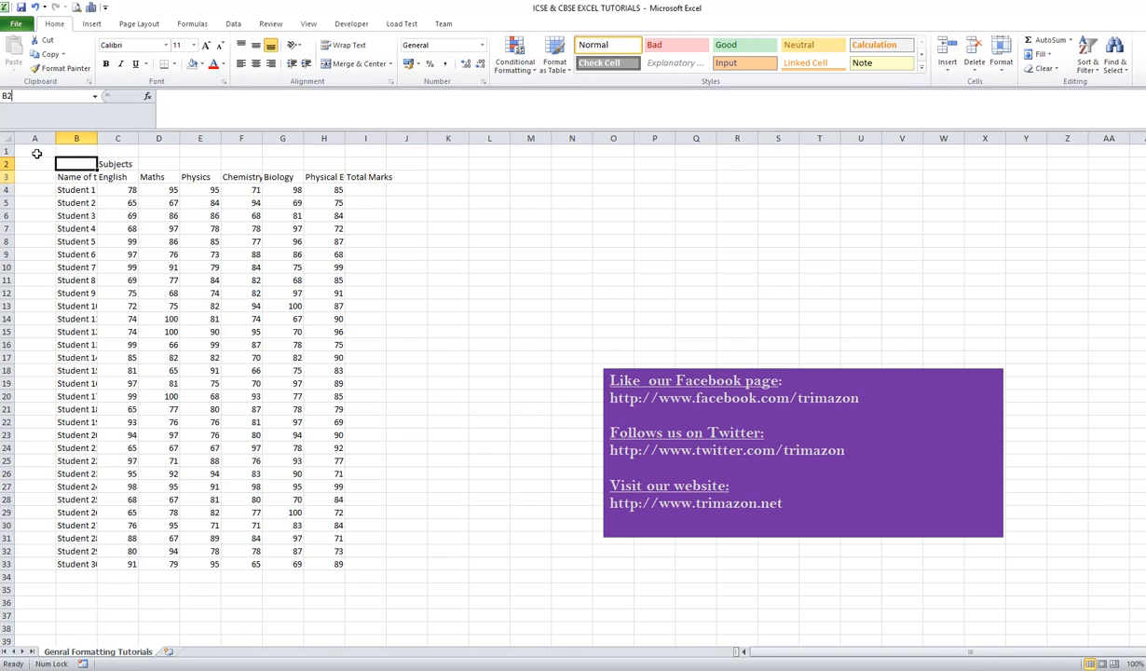
pyautogui.write(':i34')
pyautogui.press('Return')
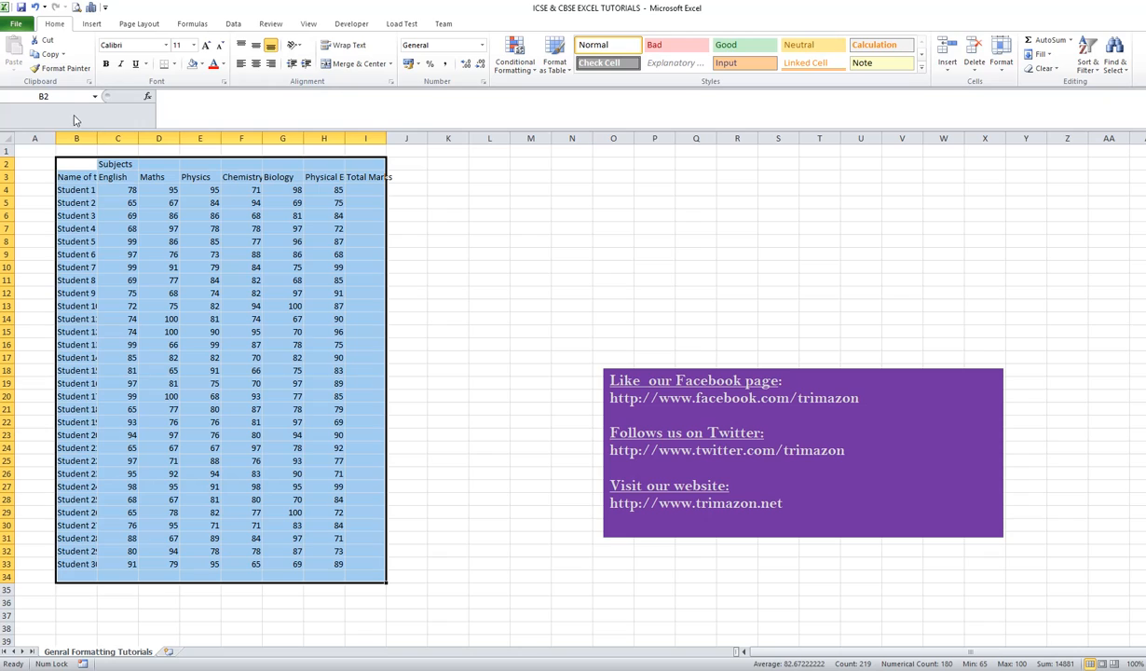
# Name the selected marks table range STUDENTS_MARKS
pyautogui.click(74, 96)
pyautogui.write('STUDENTS_MARKS')
pyautogui.press('Return')
# Move the selection to blank cell M10 and reselect the marks table through its defined name STUDENTS_MARKS
pyautogui.click(513, 264)
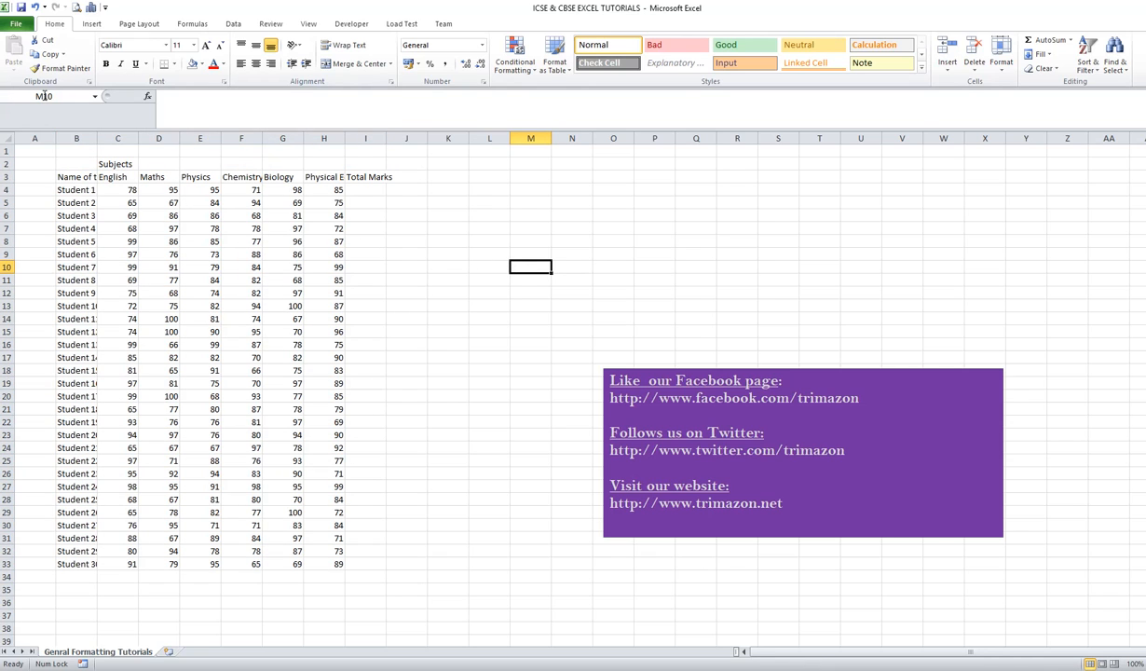
pyautogui.click(94, 97)
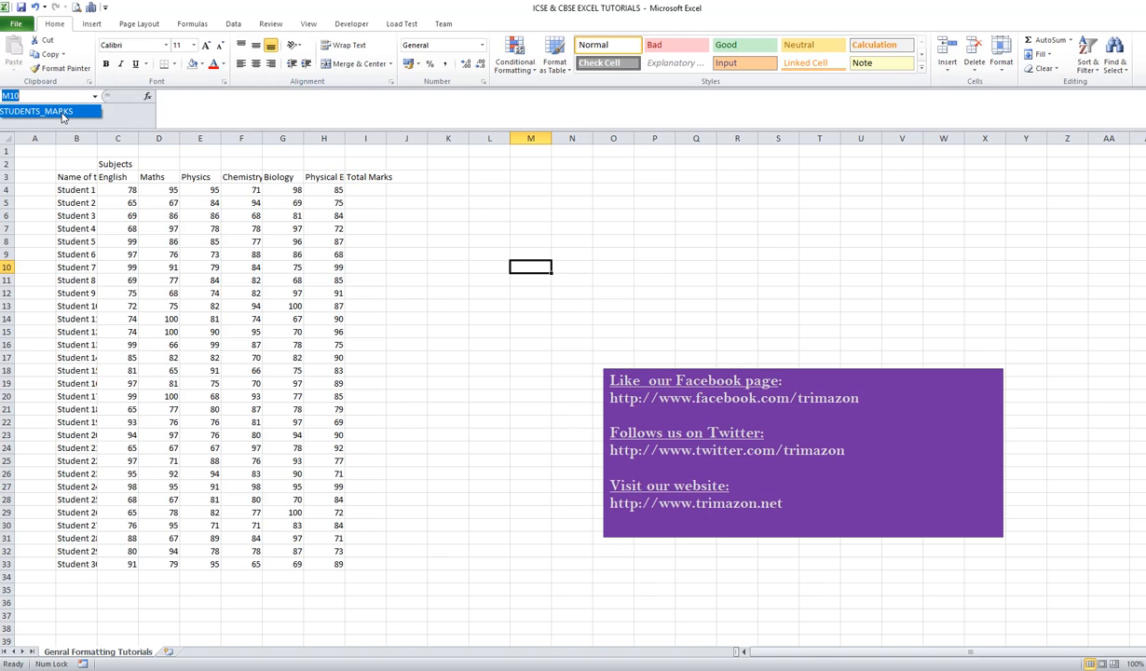
pyautogui.click(62, 112)
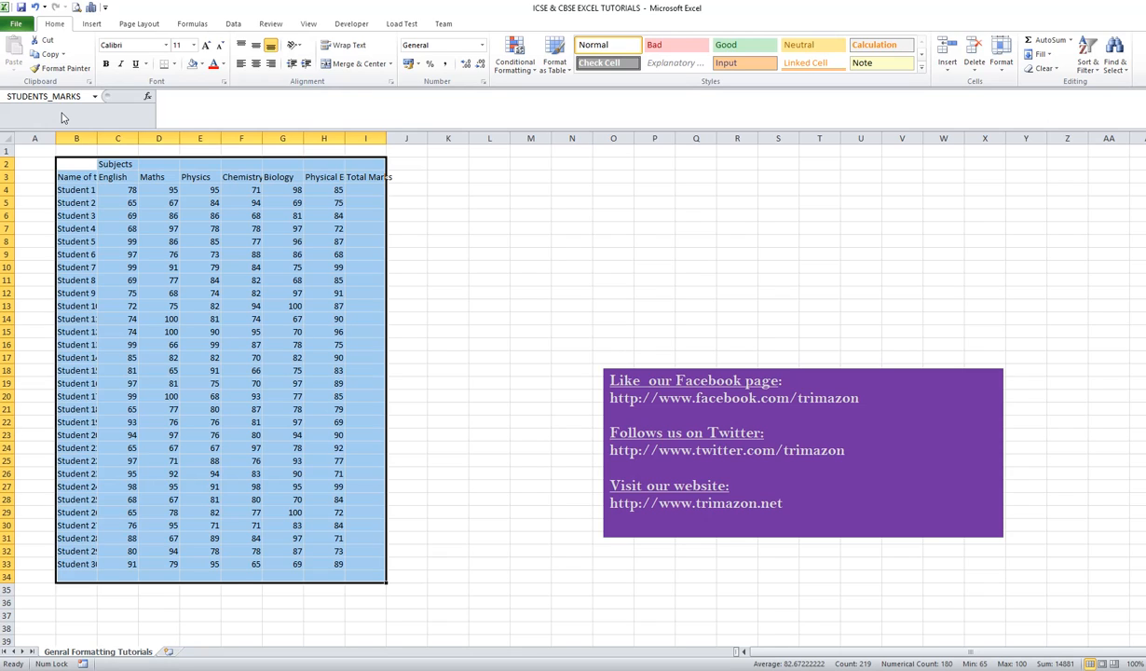
pyautogui.click(515, 190)
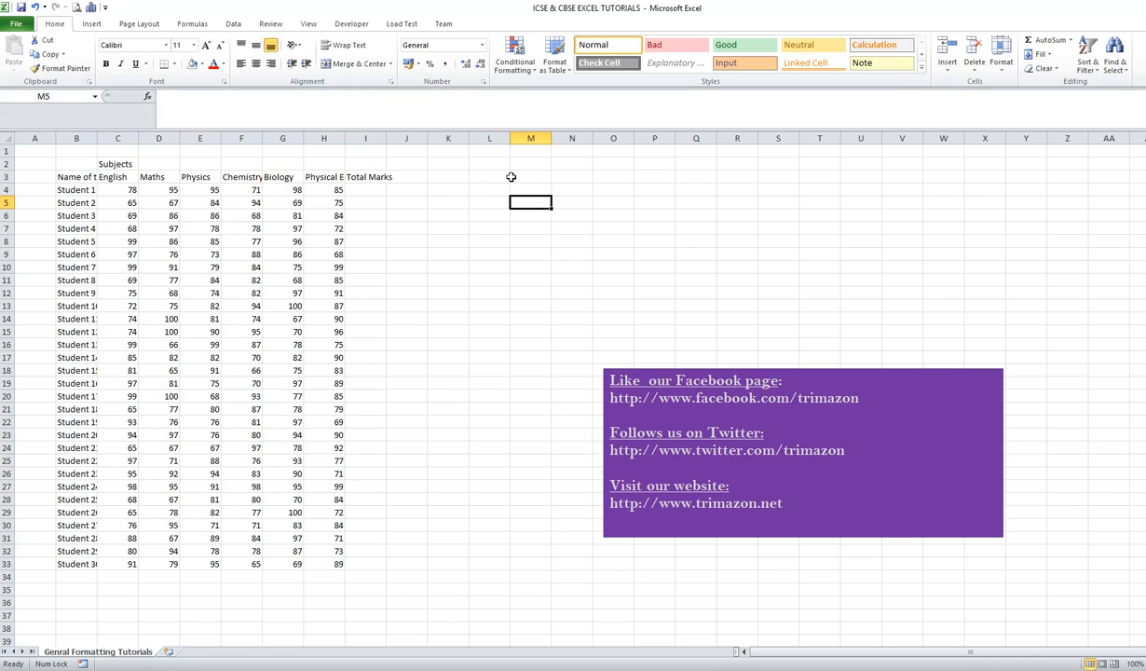
pyautogui.moveTo(514, 177); pyautogui.dragTo(764, 324)
pyautogui.moveTo(515, 382); pyautogui.dragTo(840, 641)
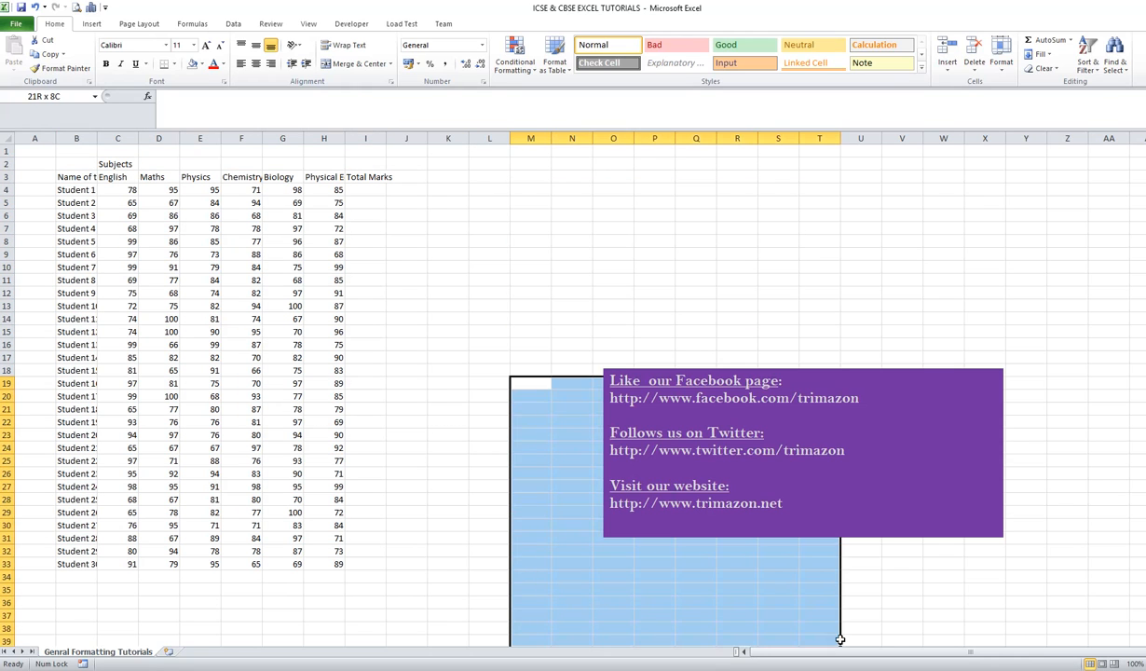
pyautogui.moveTo(974, 202); pyautogui.dragTo(1099, 319)
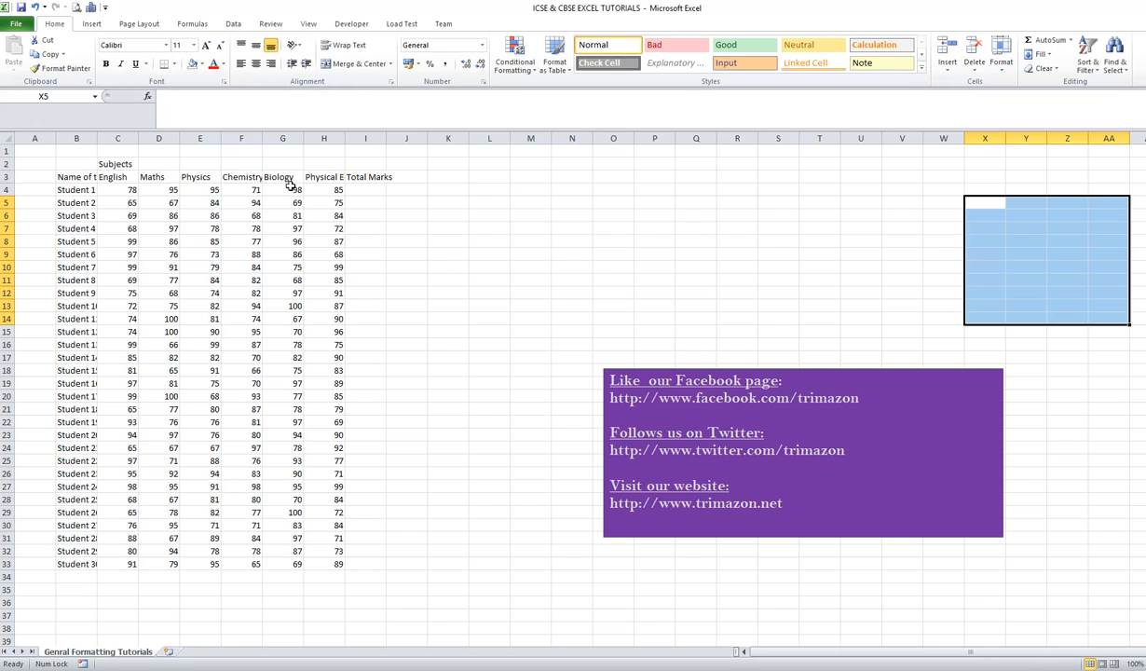
# Insert a blank column at column H and a blank row at row 5, above Student 2
pyautogui.click(314, 244)
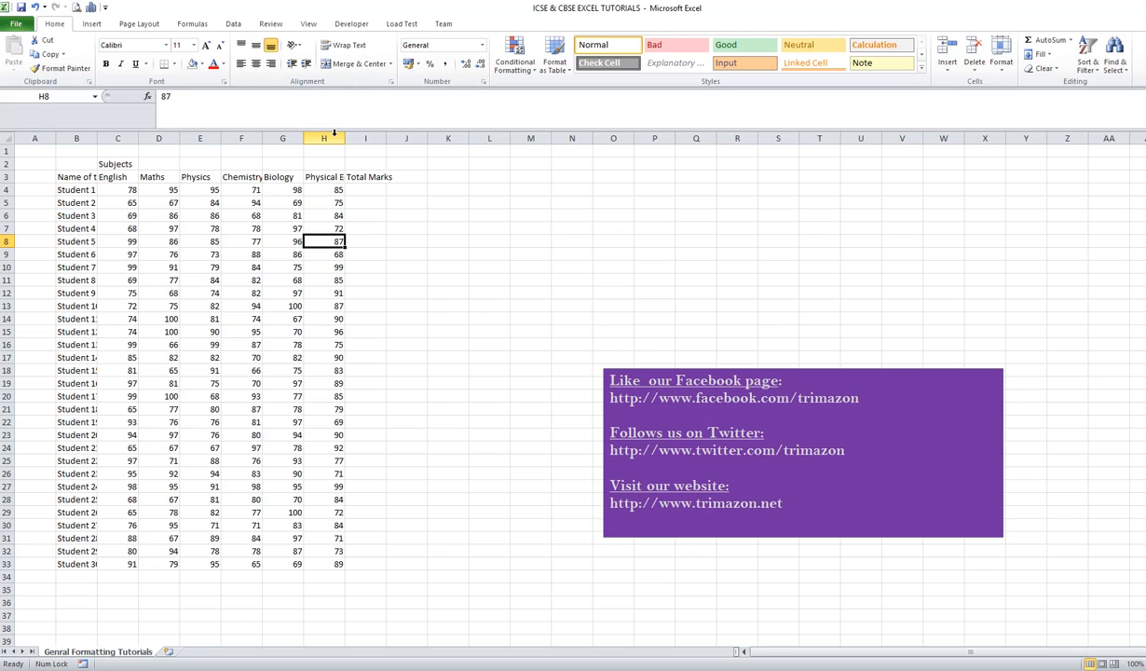
pyautogui.rightClick(324, 137)
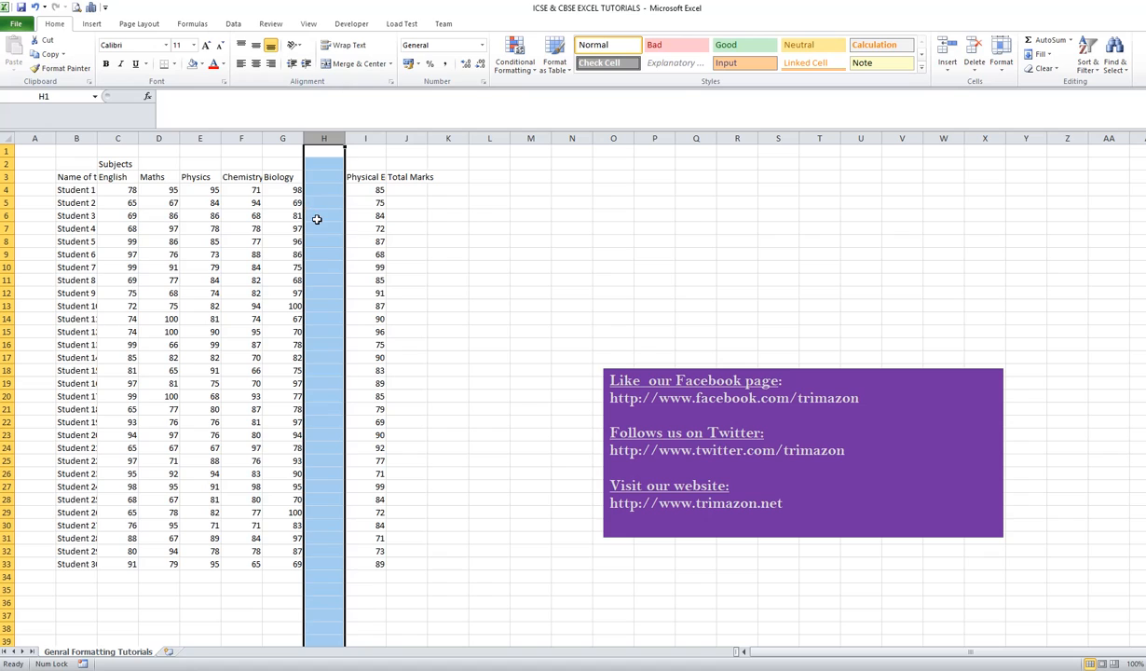
pyautogui.rightClick(7, 202)
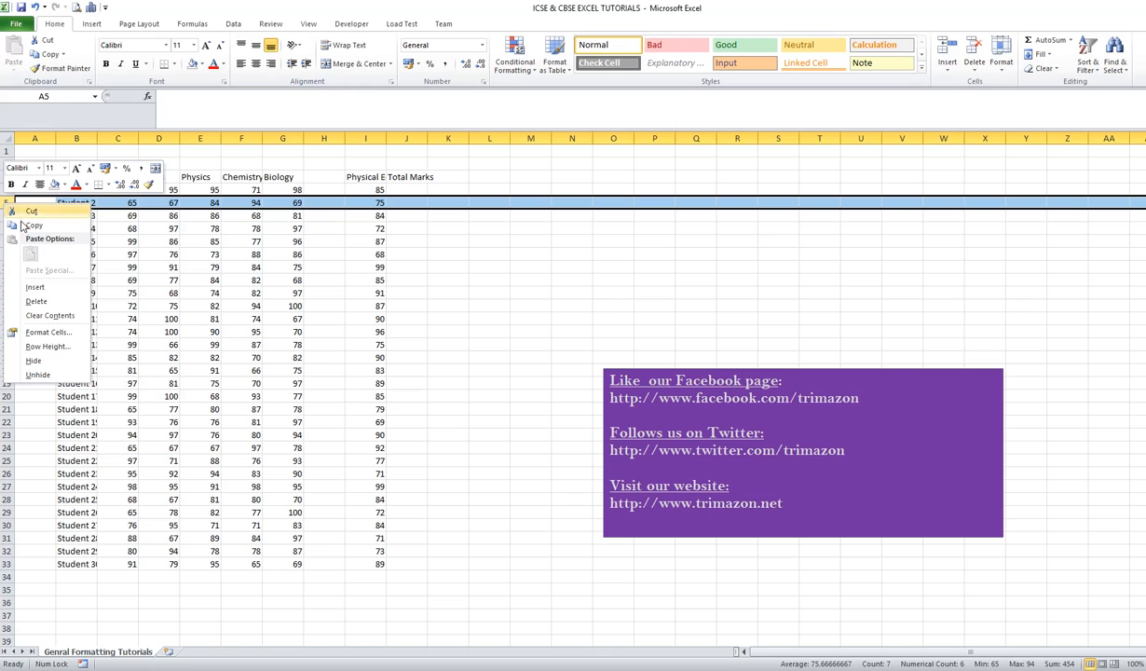
pyautogui.click(34, 287)
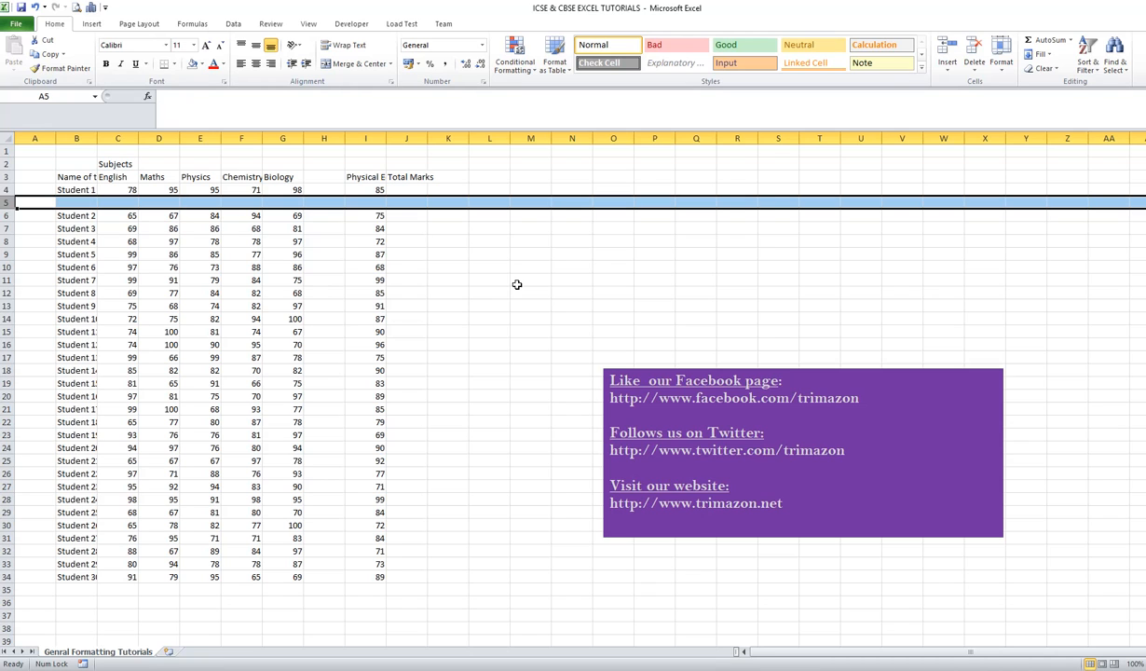
# Remove the inserted blank row 5 and delete the blank column H
pyautogui.hotkey('ctrl', '-')
pyautogui.click(336, 136)
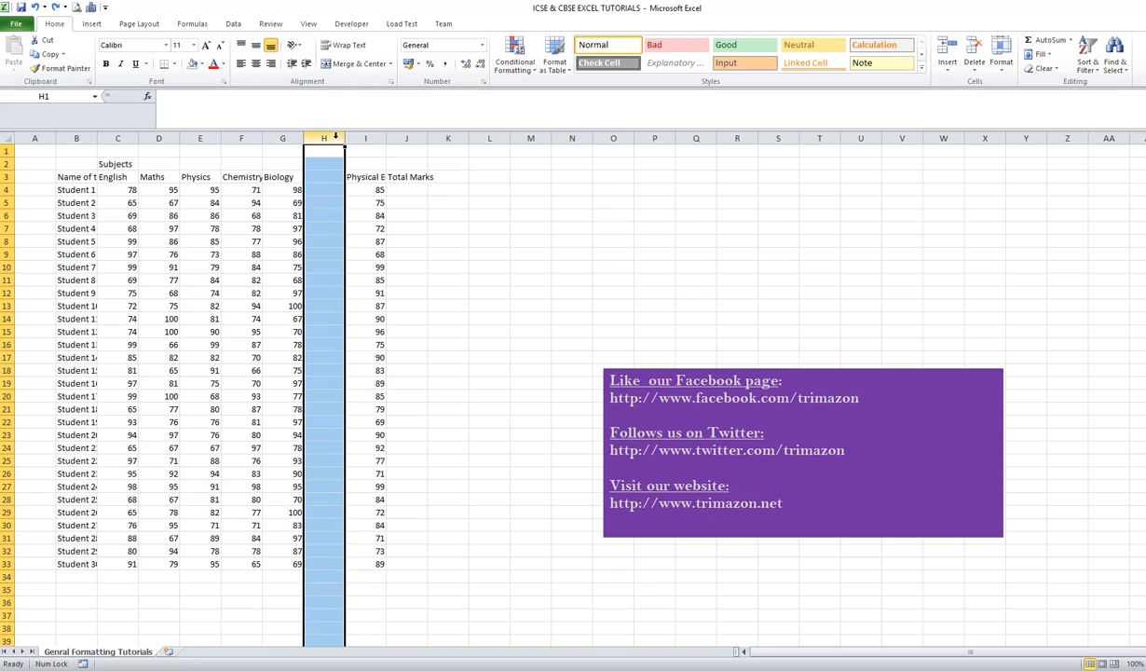
pyautogui.rightClick(338, 141)
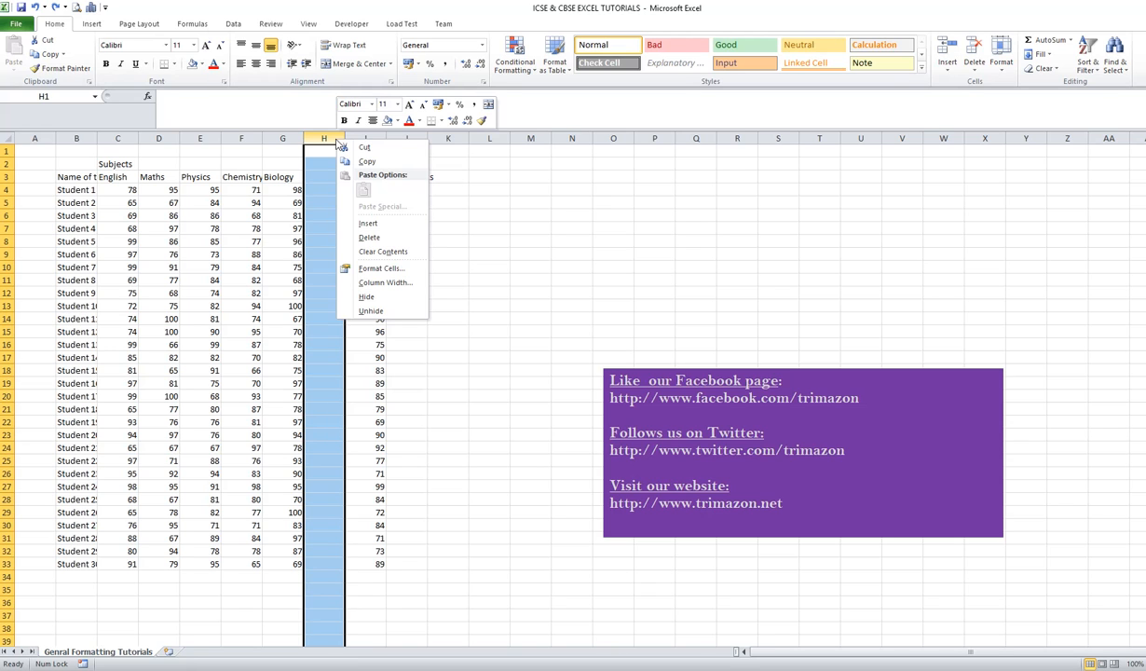
pyautogui.click(369, 238)
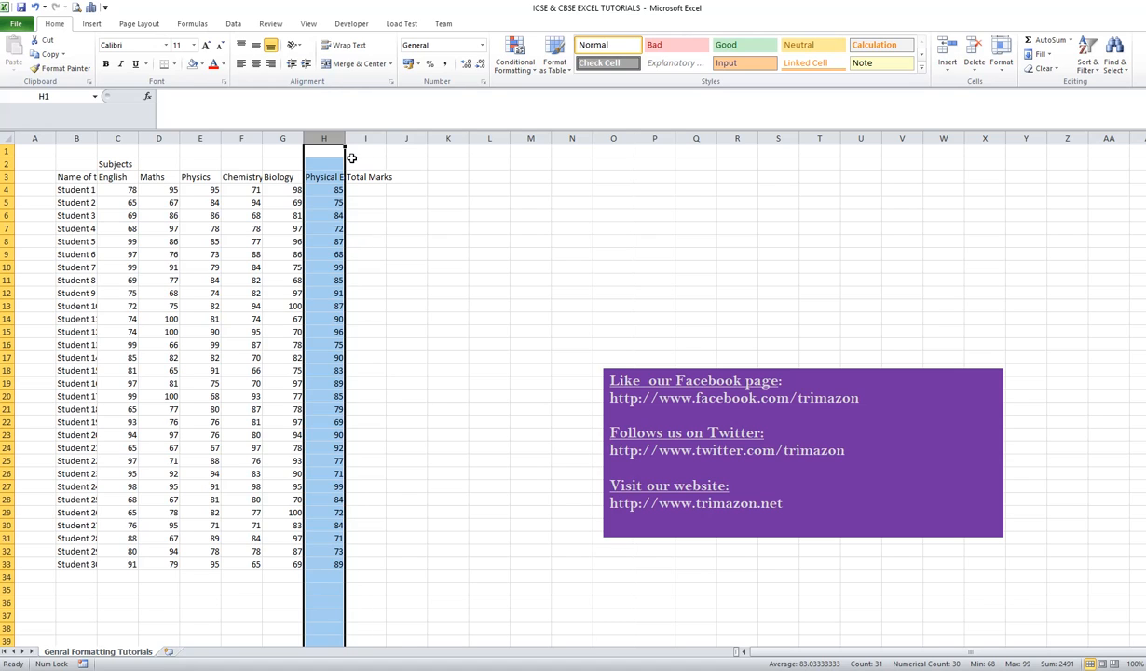
pyautogui.rightClick(7, 228)
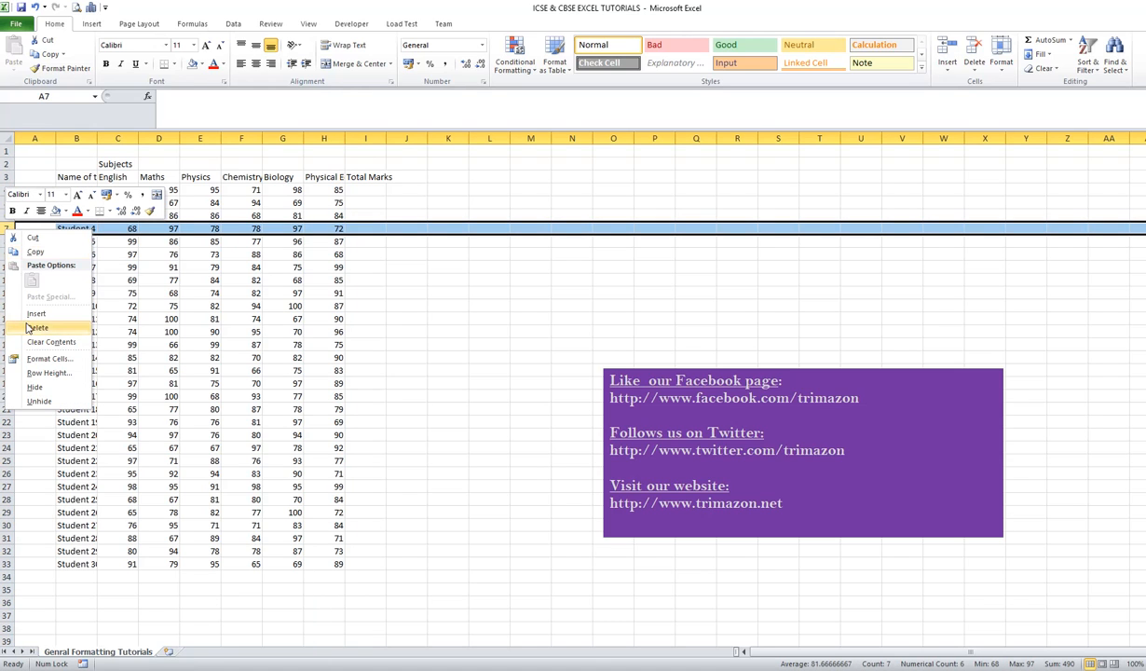
pyautogui.click(367, 233)
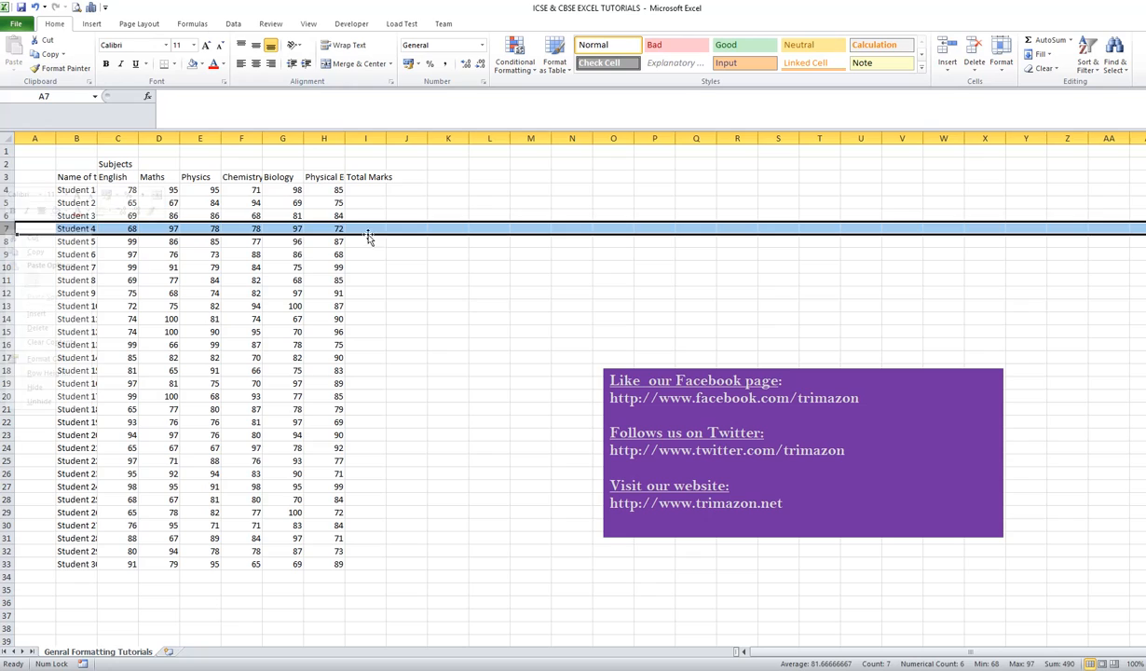
pyautogui.click(322, 230)
pyautogui.click(267, 230)
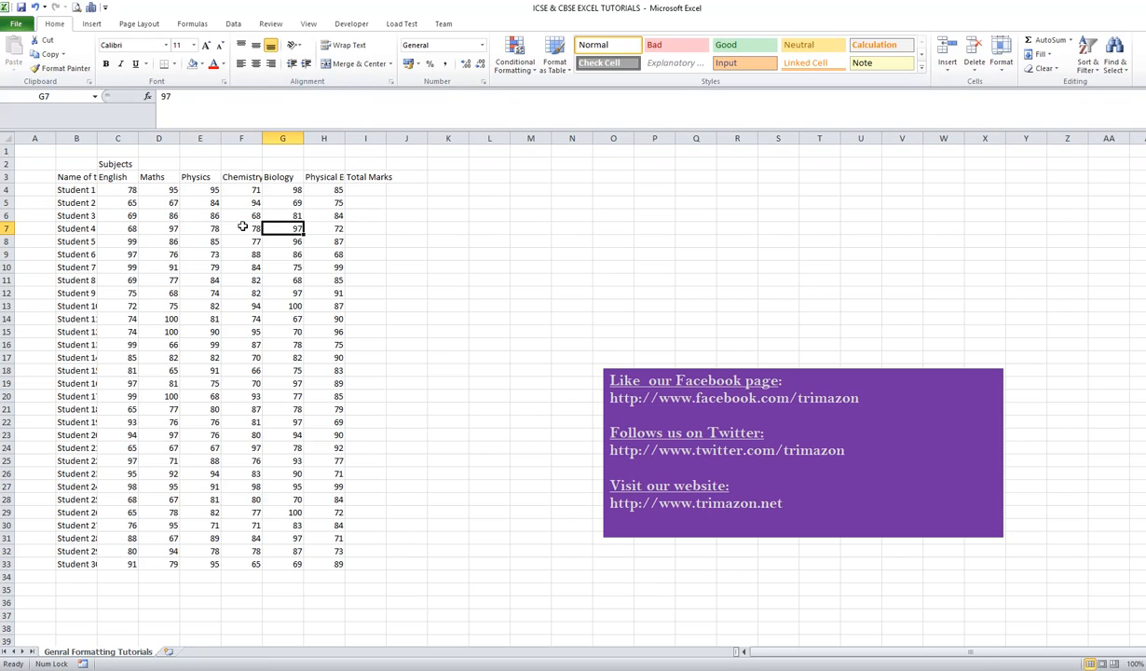
# Insert a blank cell at F7, Student 4's Chemistry mark, shifting the existing cells right
pyautogui.click(242, 227)
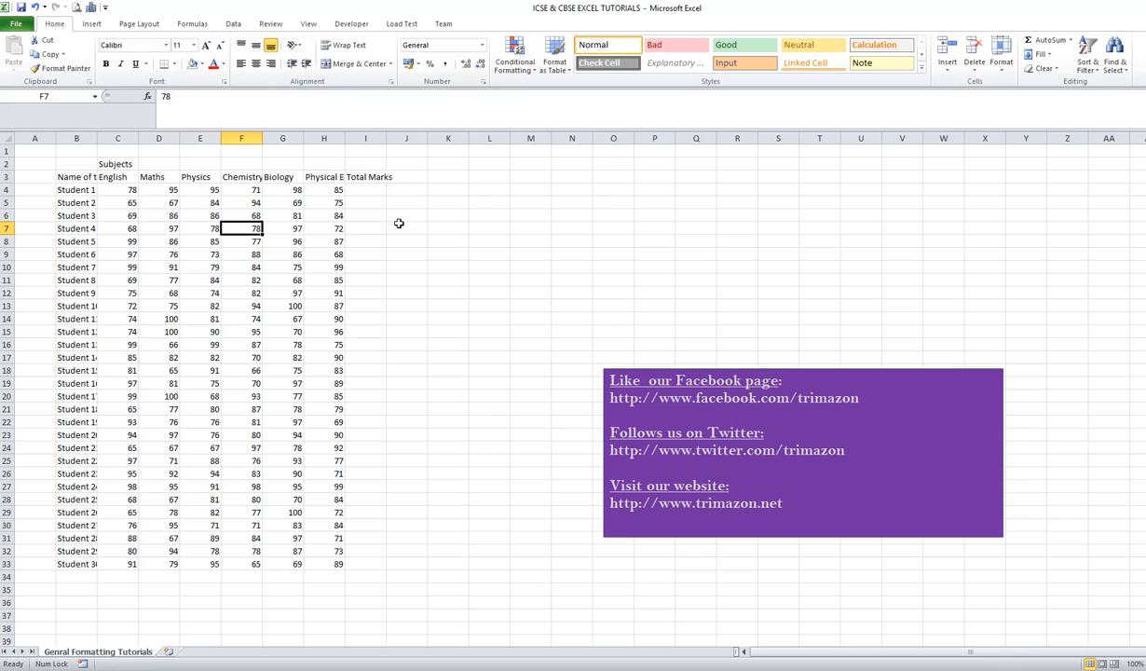
pyautogui.rightClick(259, 229)
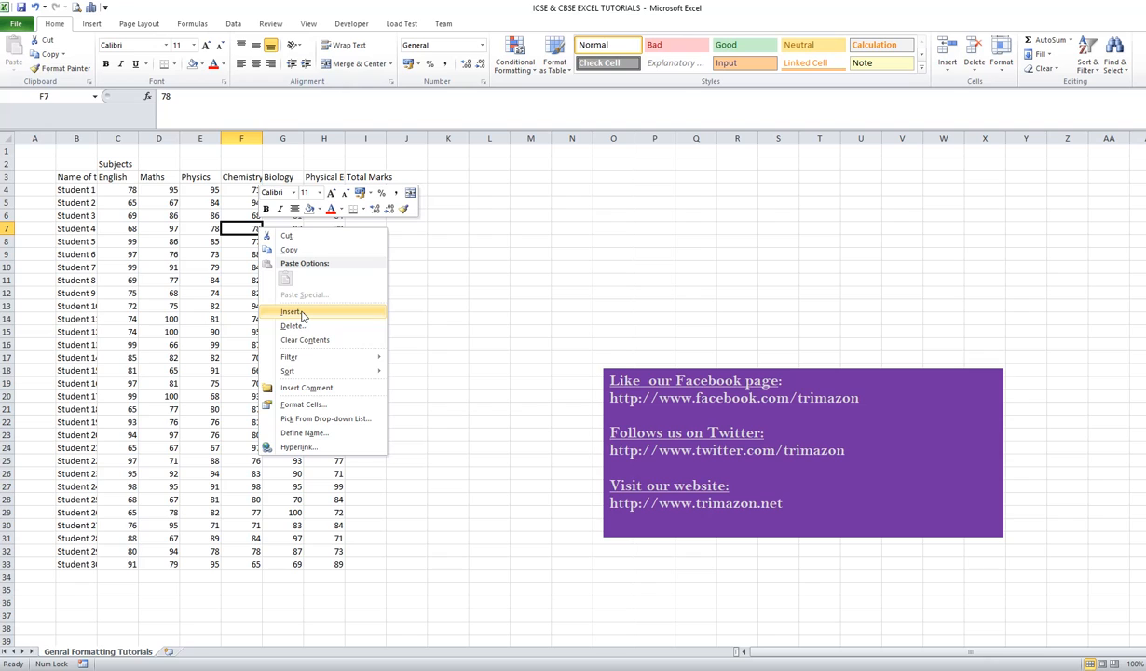
pyautogui.click(301, 314)
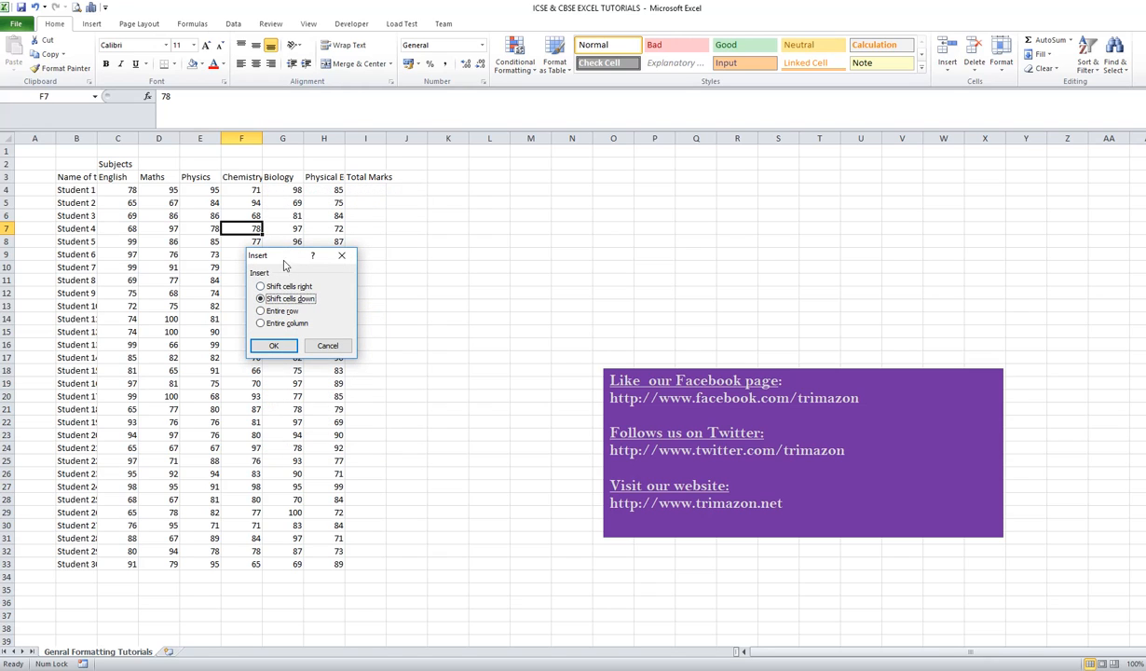
pyautogui.moveTo(281, 264); pyautogui.dragTo(413, 185)
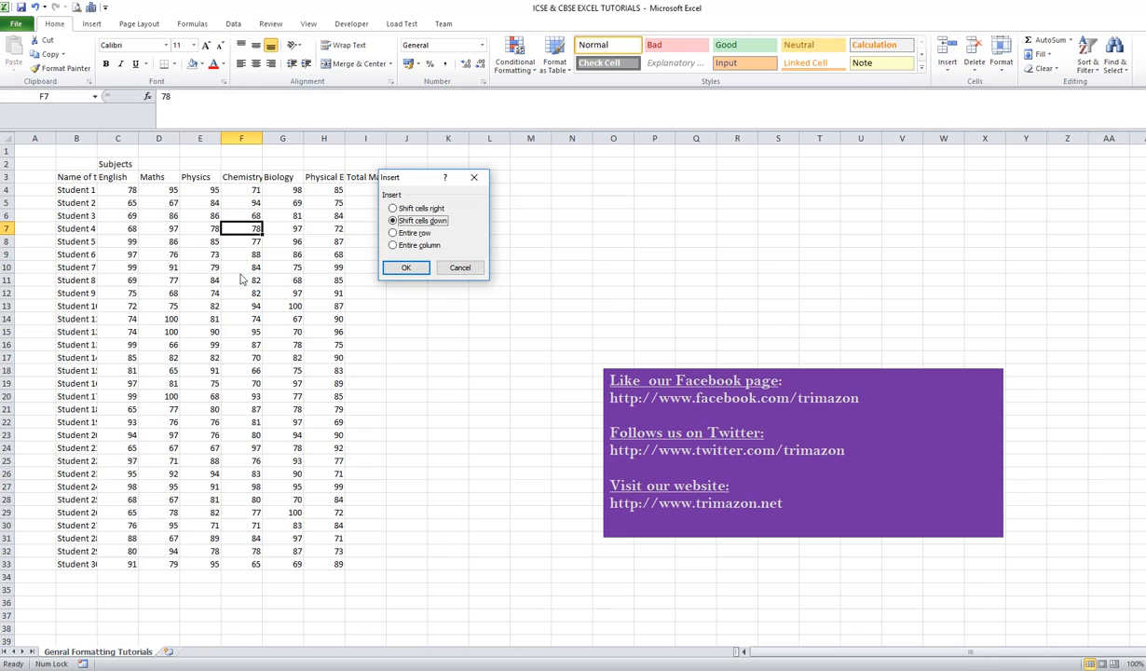
pyautogui.click(421, 209)
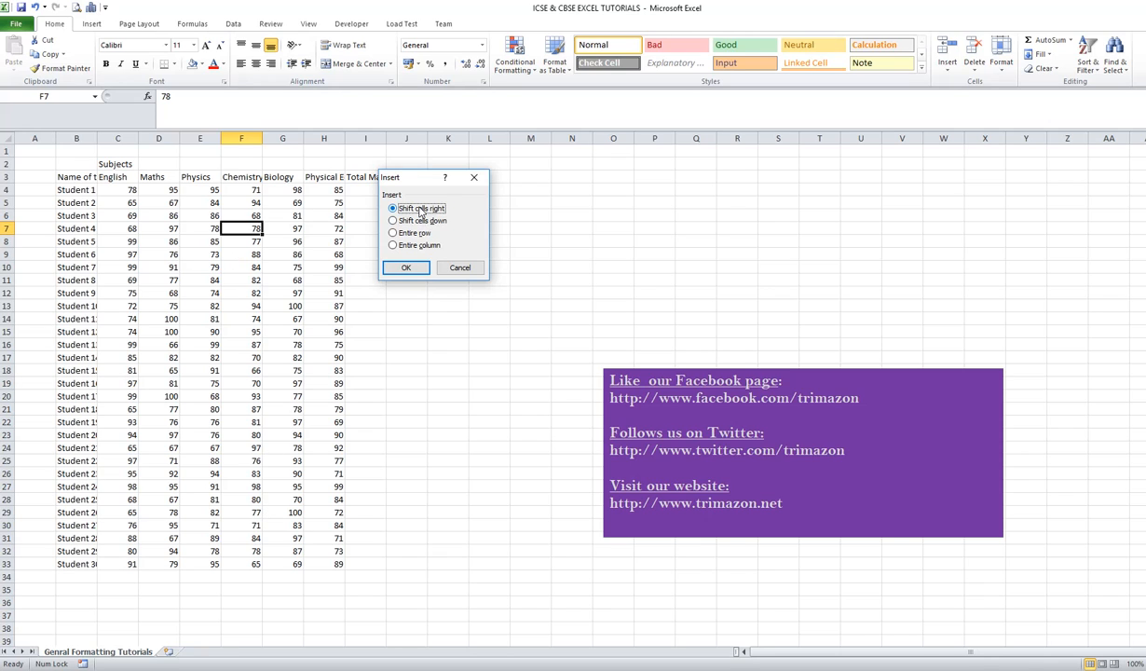
pyautogui.click(411, 270)
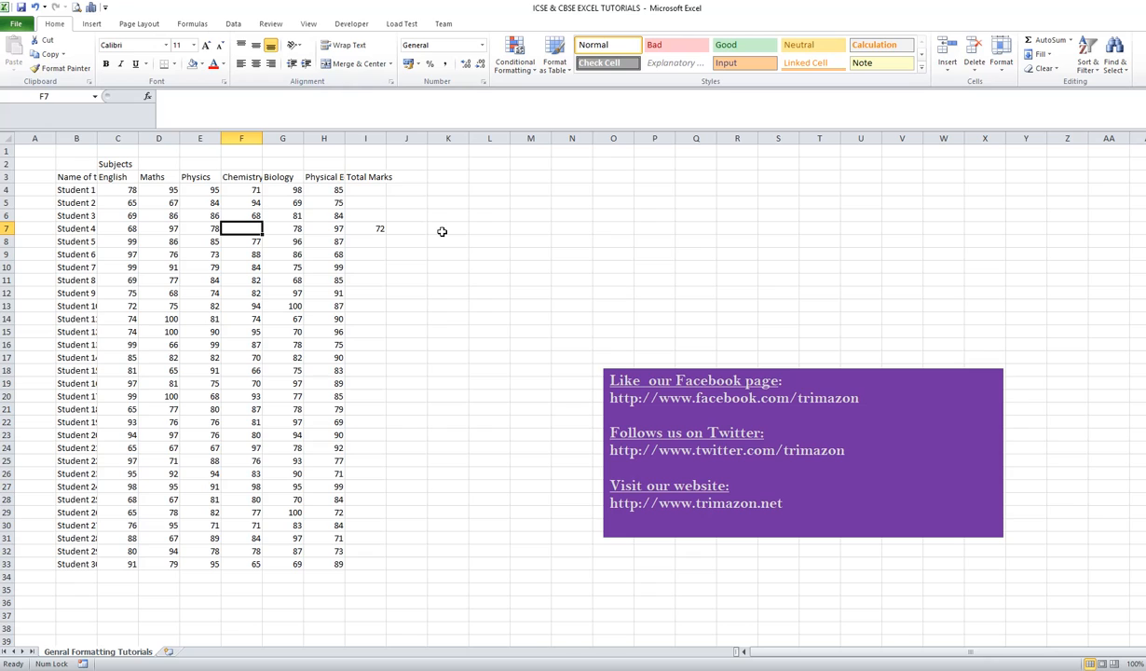
# Insert a blank cell at F8, Student 5's Chemistry mark, shifting the existing cells down
pyautogui.click(255, 241)
pyautogui.rightClick(255, 241)
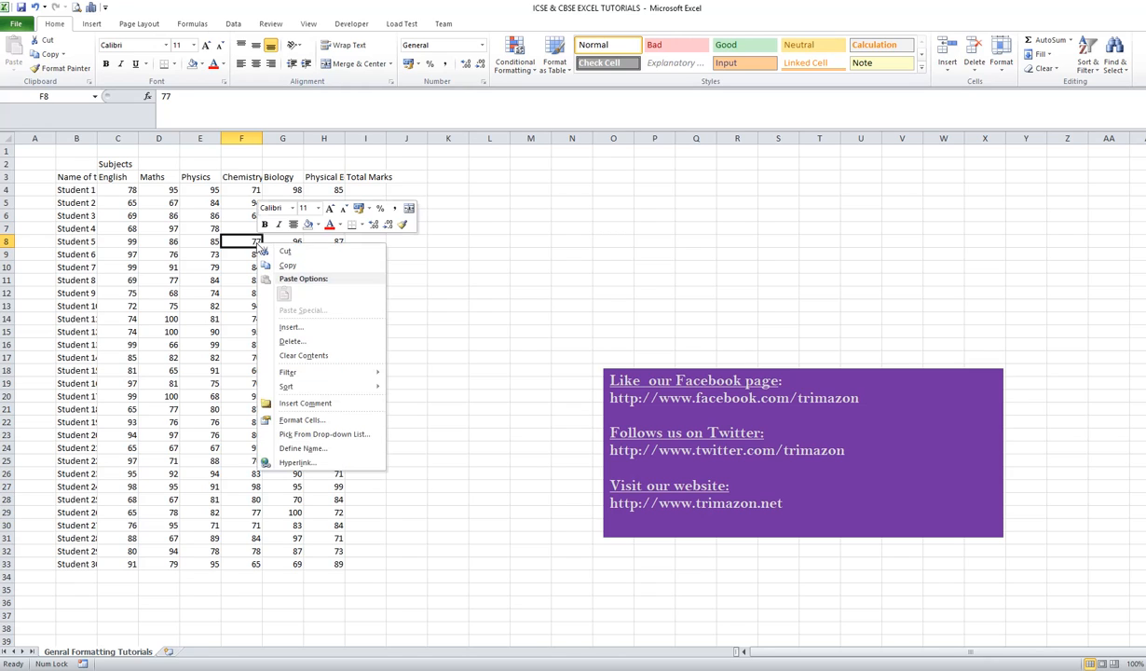
pyautogui.click(298, 328)
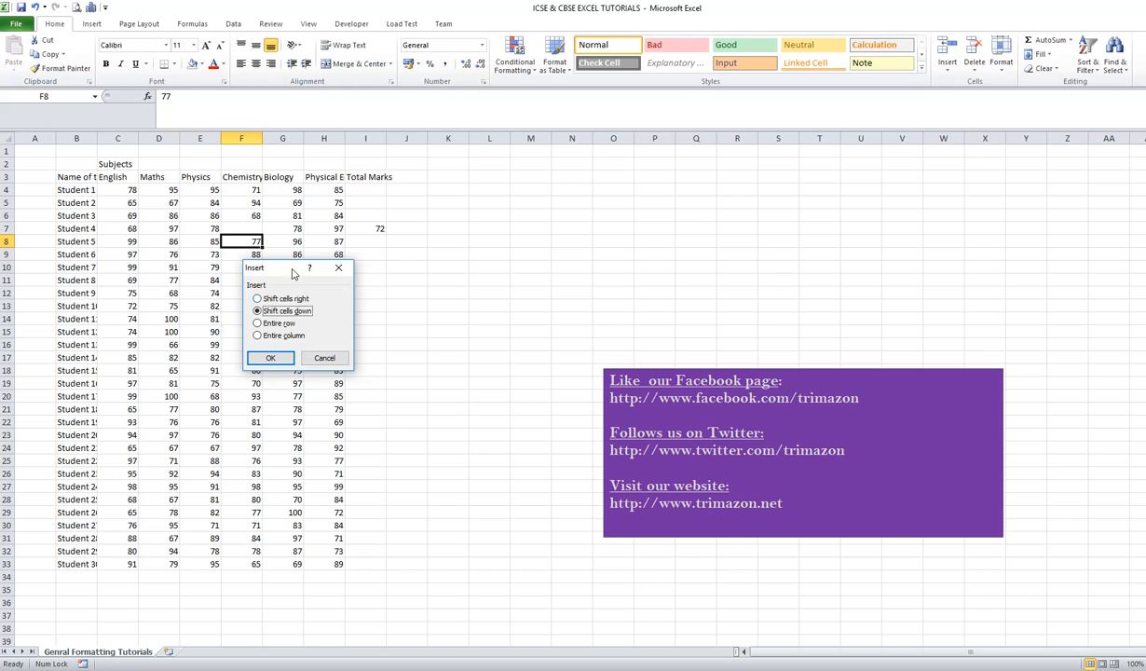
pyautogui.moveTo(281, 245); pyautogui.dragTo(478, 193)
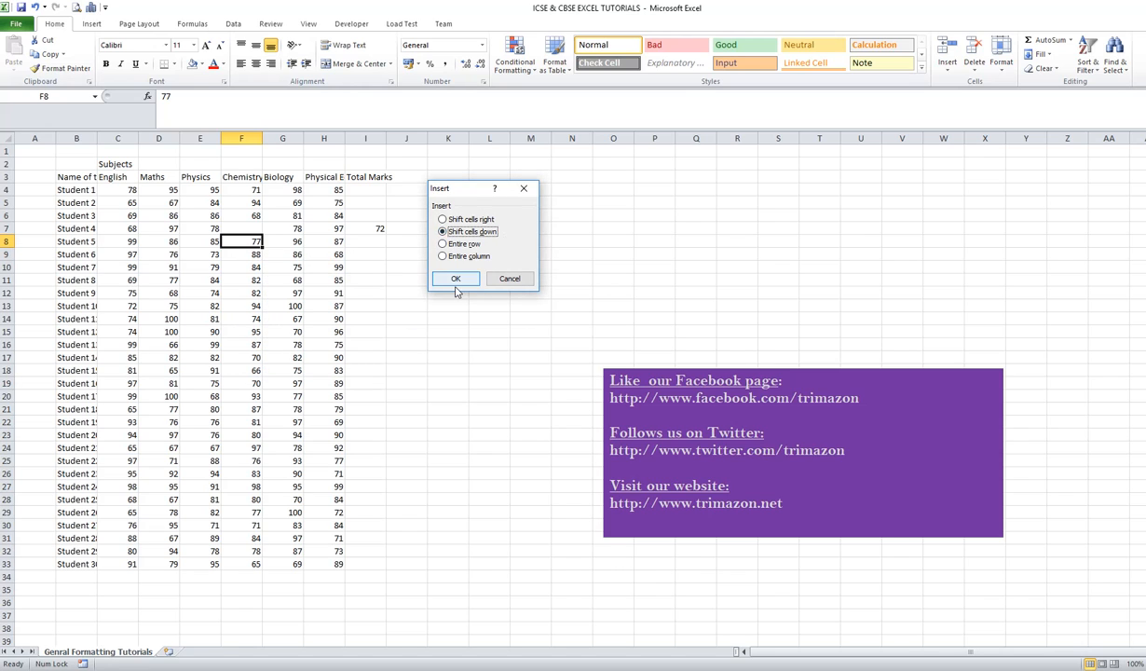
pyautogui.click(452, 283)
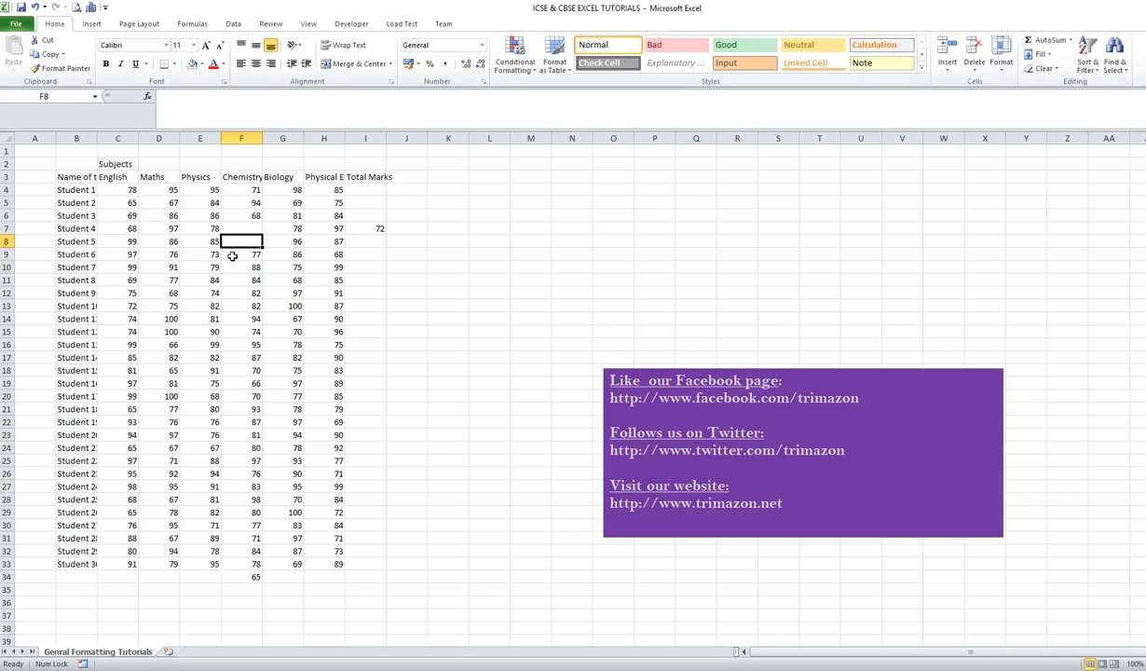
# Insert an entire blank row above Student 6, starting from cell F9
pyautogui.click(232, 255)
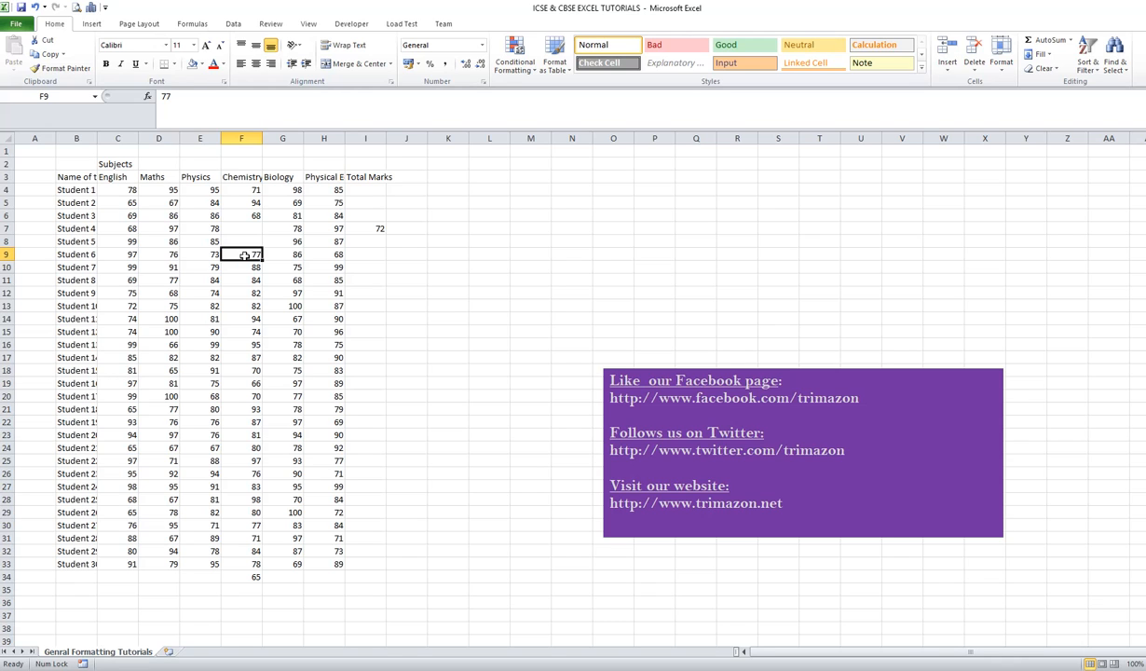
pyautogui.rightClick(243, 255)
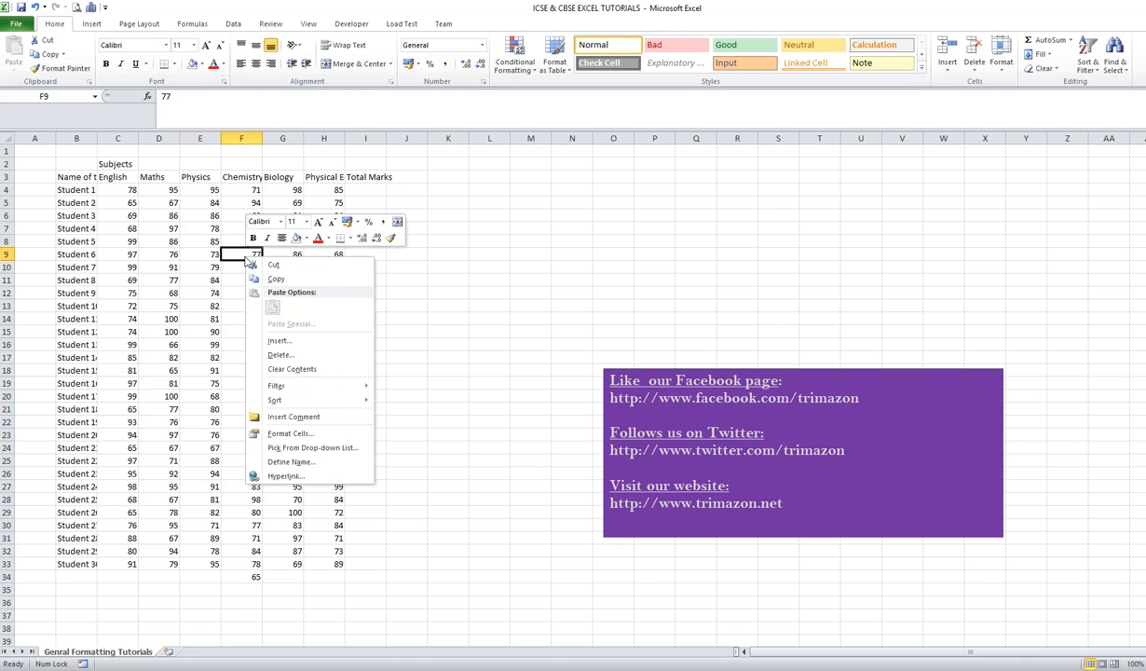
pyautogui.click(269, 342)
pyautogui.click(243, 342)
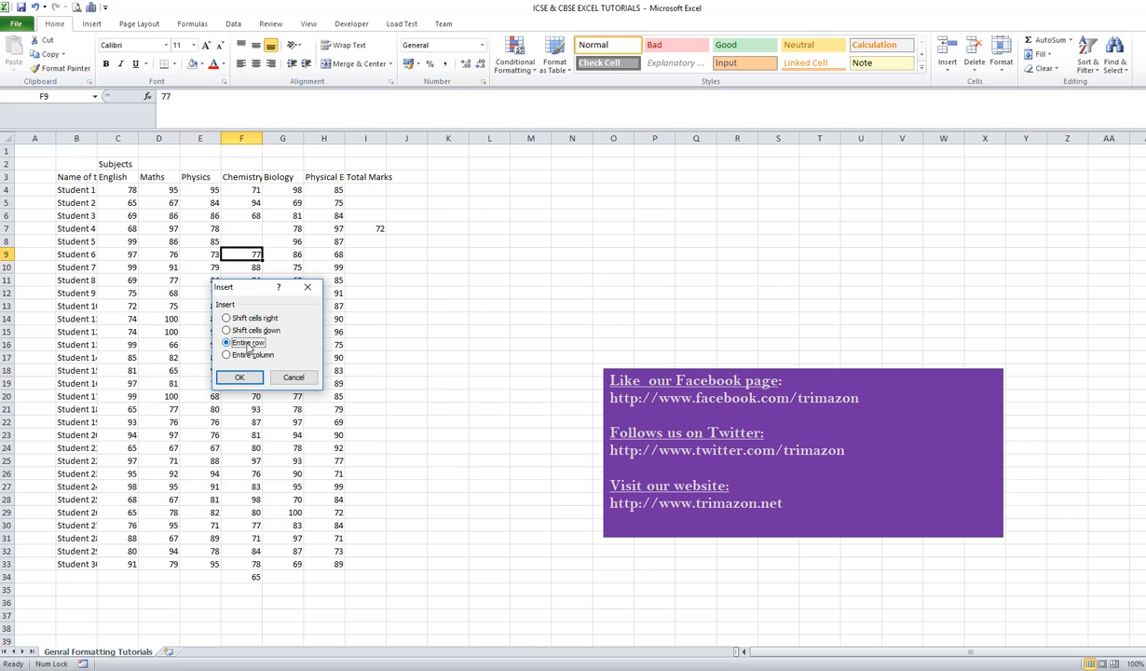
pyautogui.moveTo(241, 293); pyautogui.dragTo(486, 222)
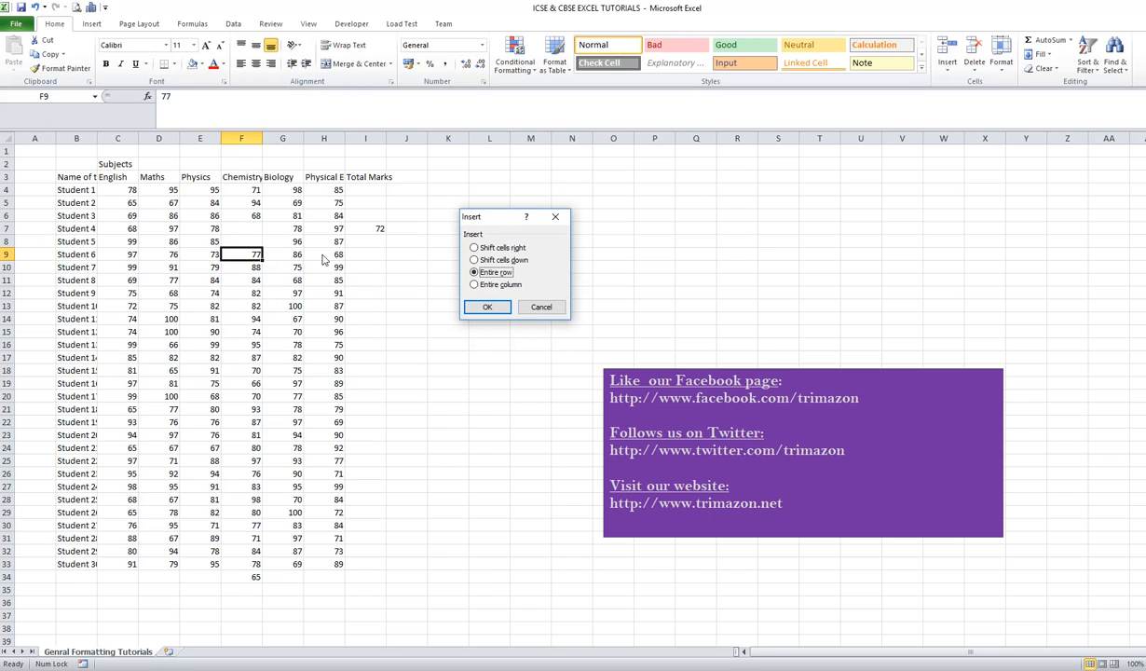
pyautogui.click(487, 308)
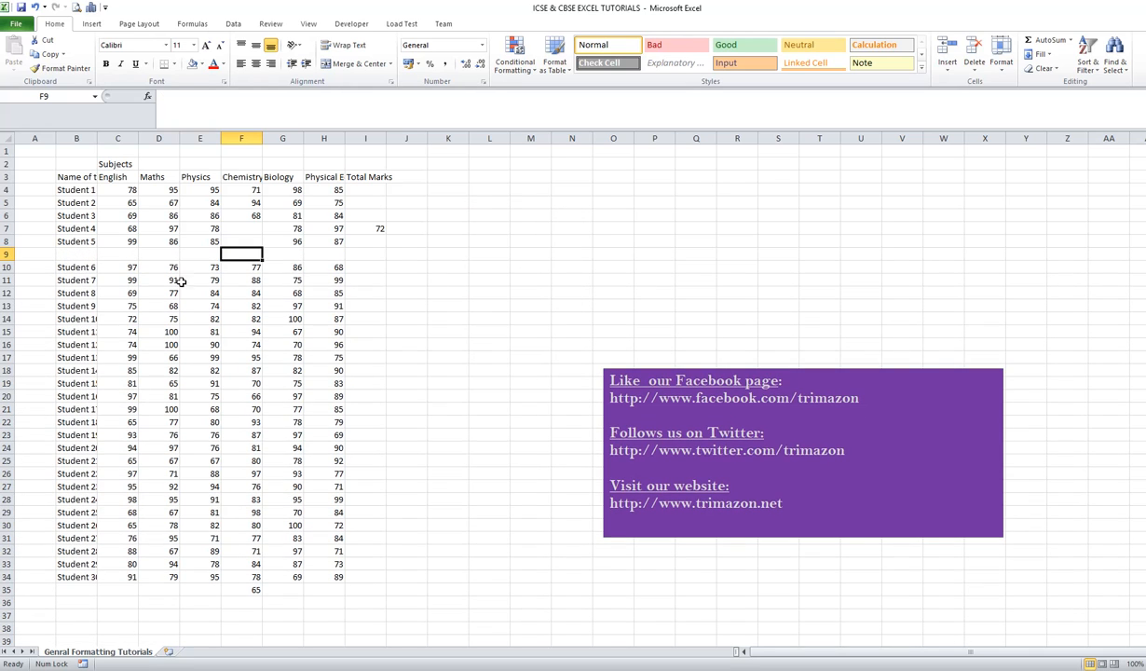
# Insert an entire blank column before the Chemistry column, starting from its heading cell F3
pyautogui.rightClick(238, 177)
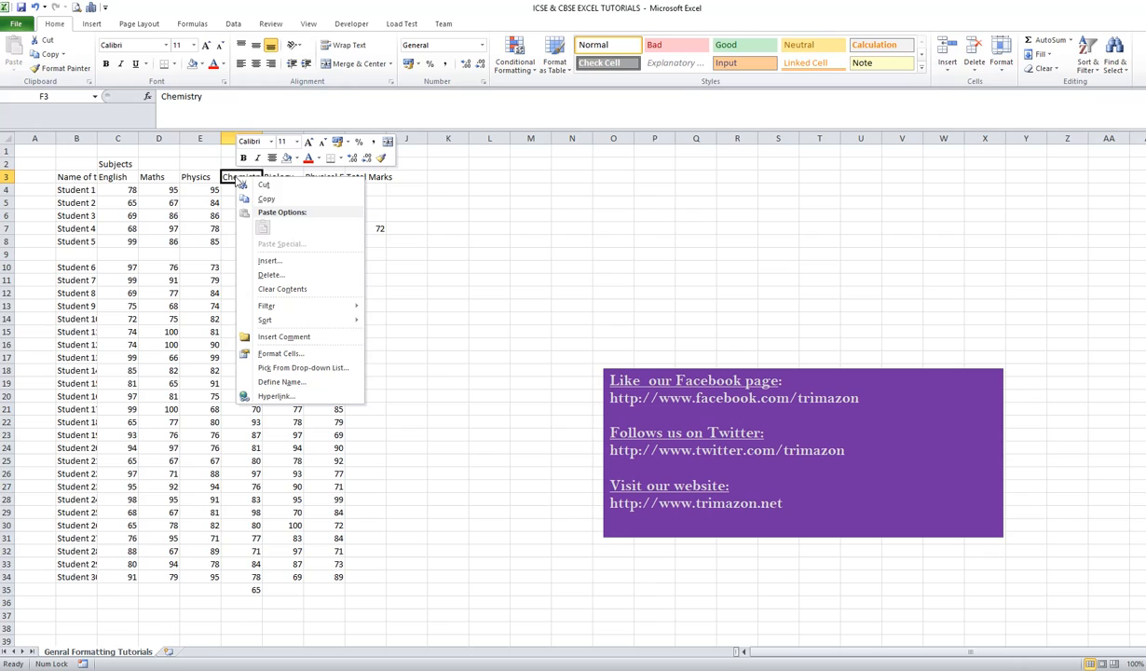
pyautogui.click(265, 261)
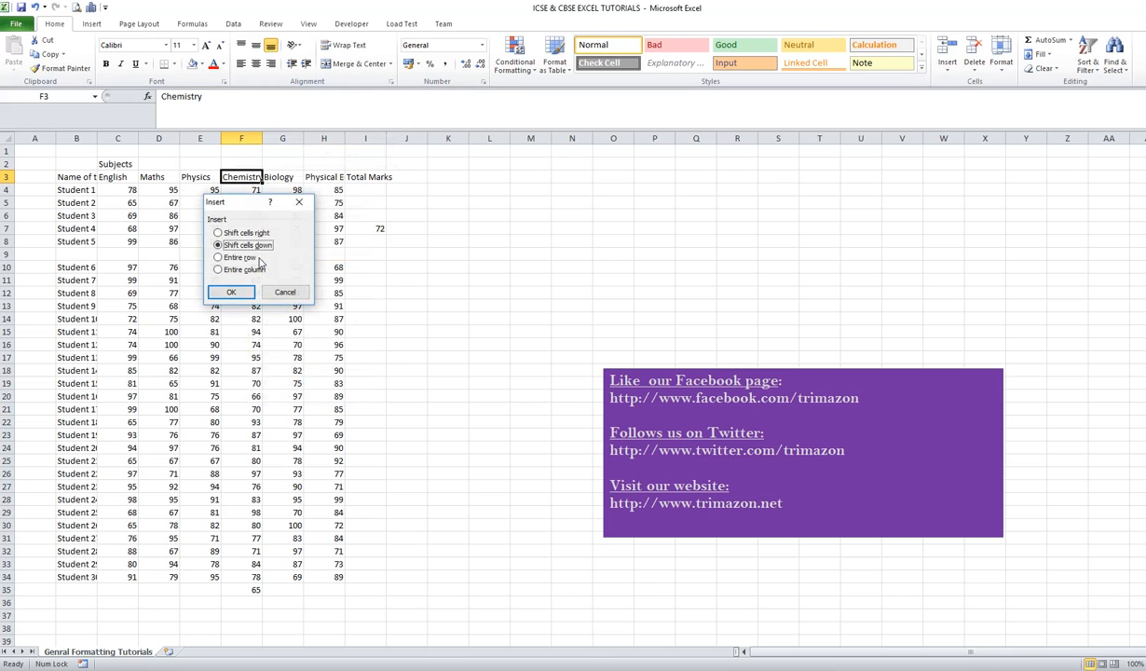
pyautogui.click(247, 269)
pyautogui.click(243, 293)
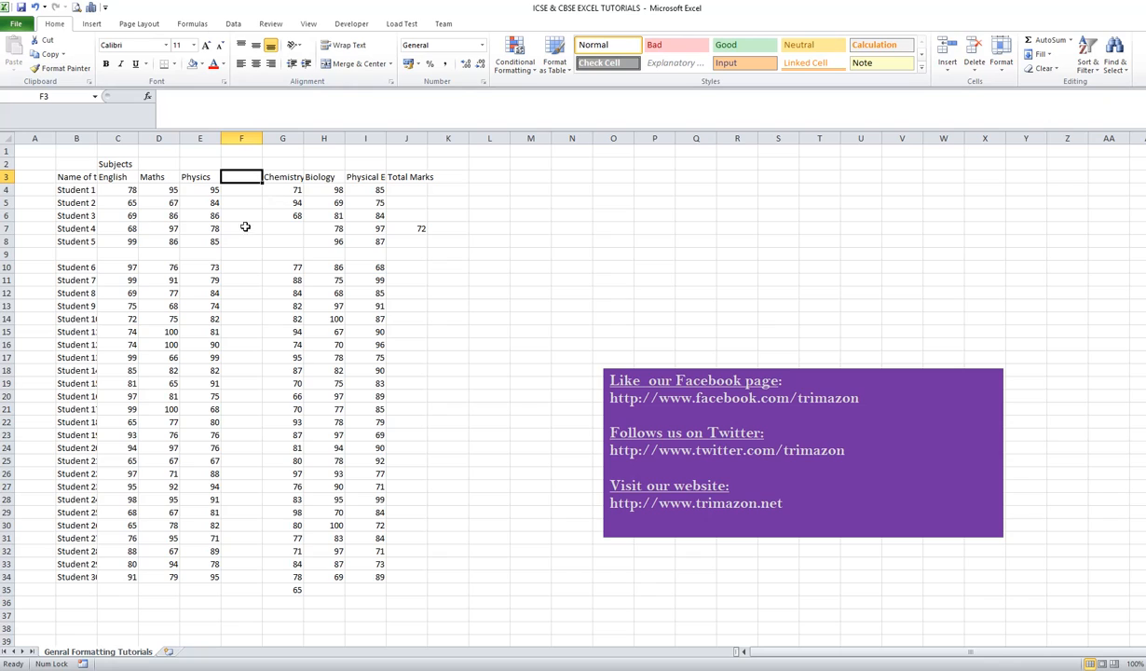
# Delete the entire blank column F between Physics and Chemistry, starting from cell F3
pyautogui.rightClick(243, 181)
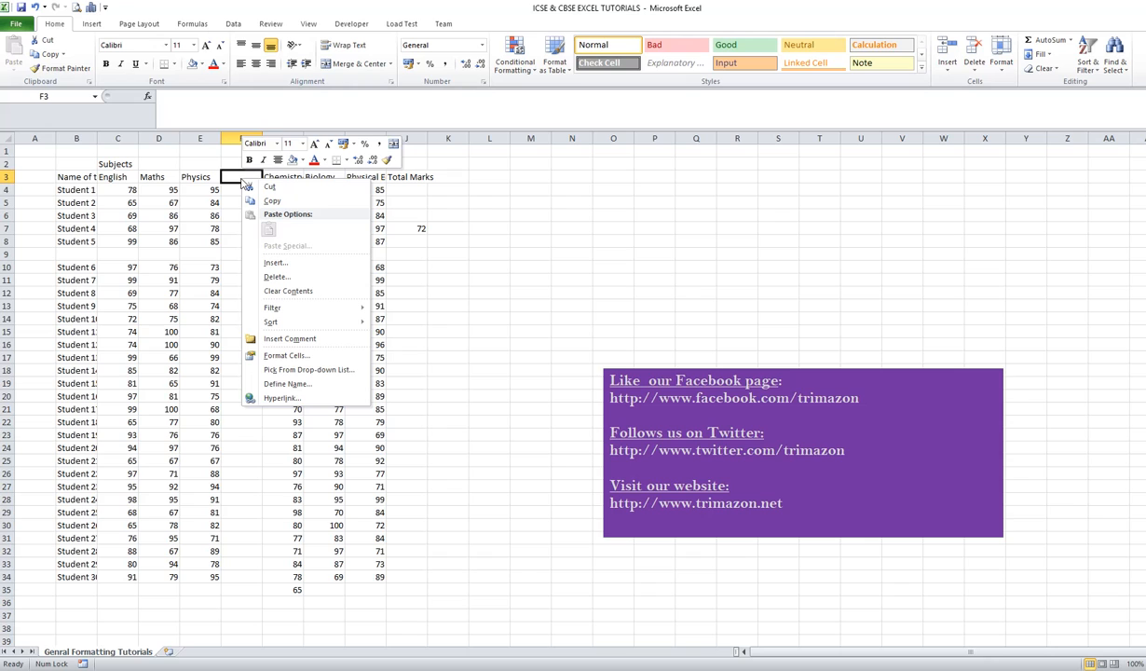
pyautogui.click(265, 278)
pyautogui.moveTo(233, 219); pyautogui.dragTo(389, 176)
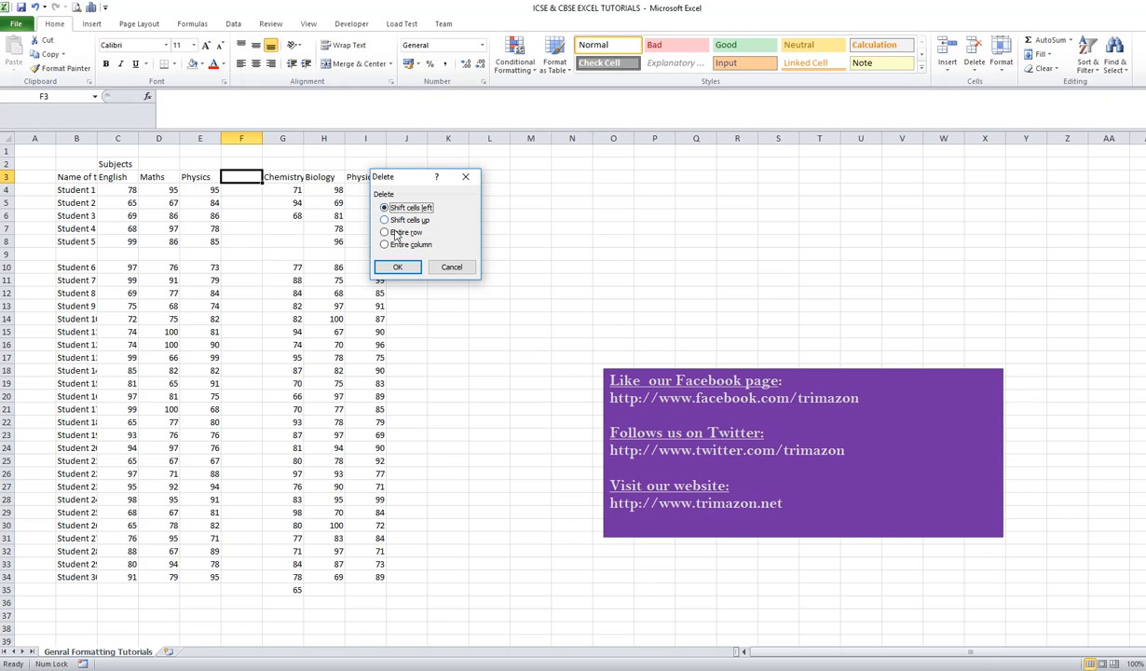
pyautogui.click(394, 244)
pyautogui.click(398, 268)
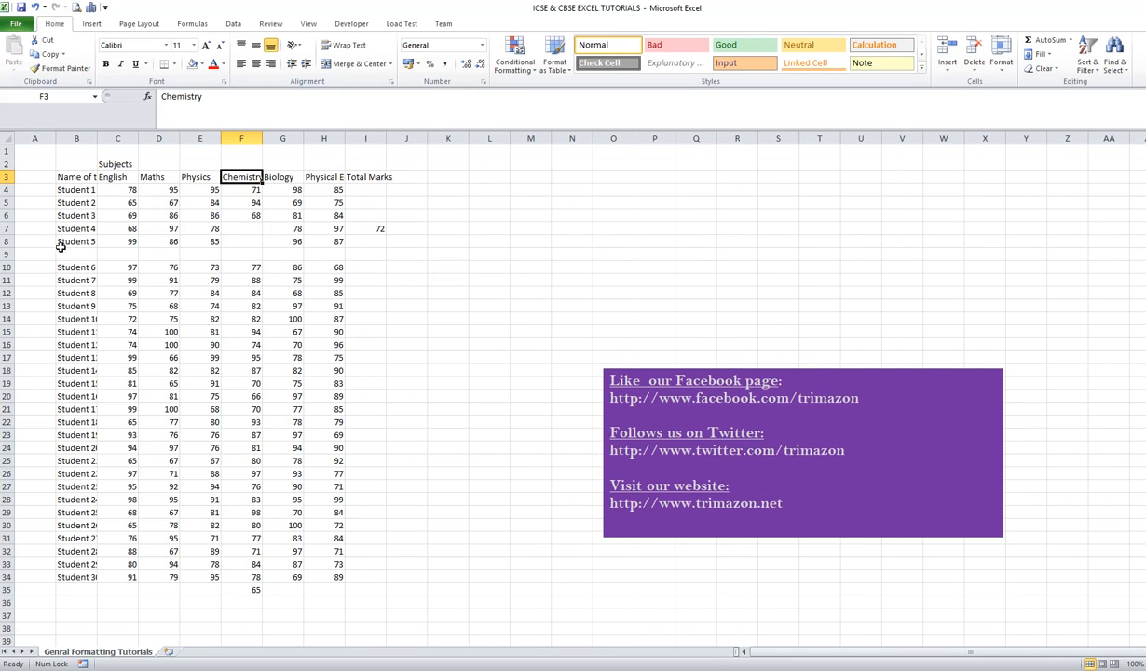
# Delete the entire blank row 9 between Student 5 and Student 6, starting from cell E9
pyautogui.click(230, 256)
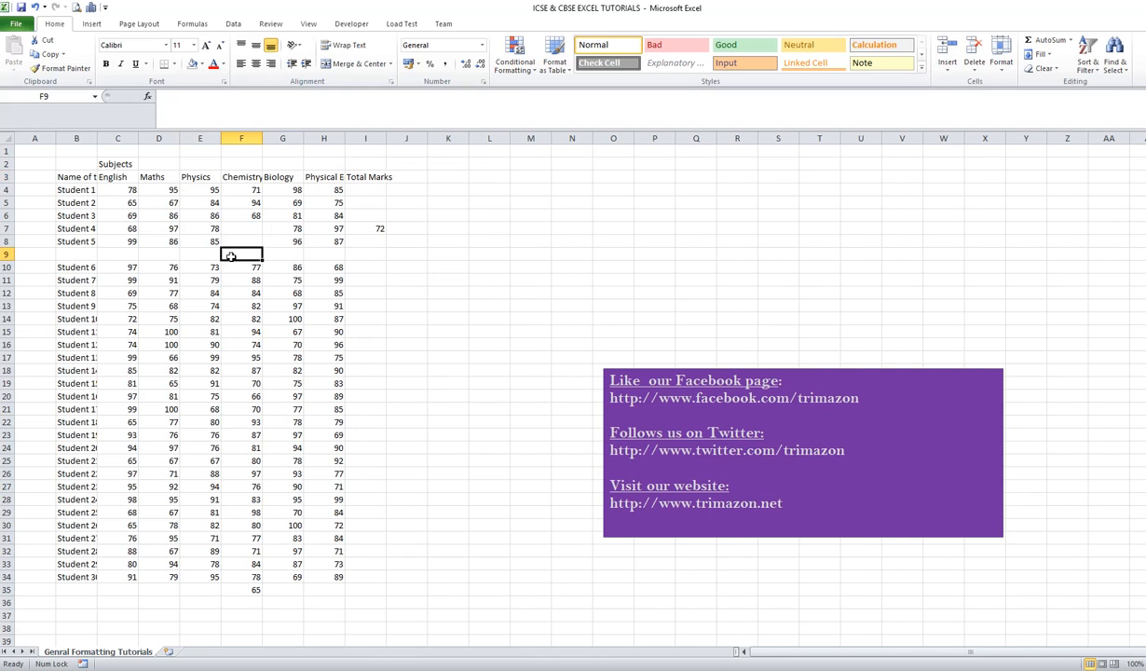
pyautogui.click(185, 256)
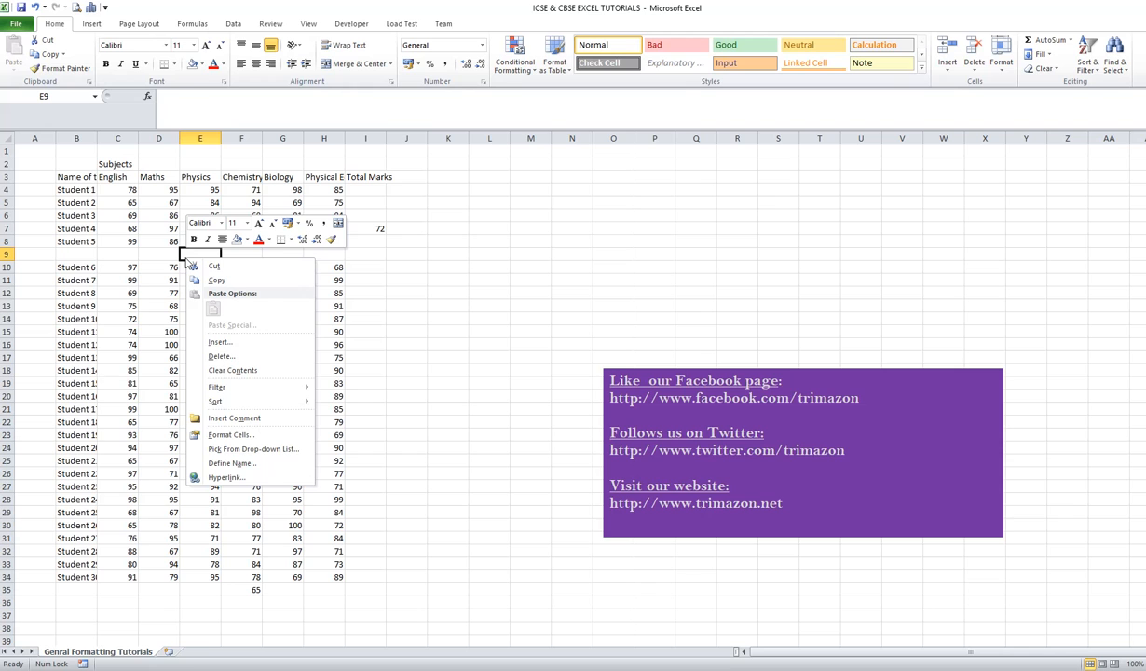
pyautogui.click(220, 356)
pyautogui.click(191, 352)
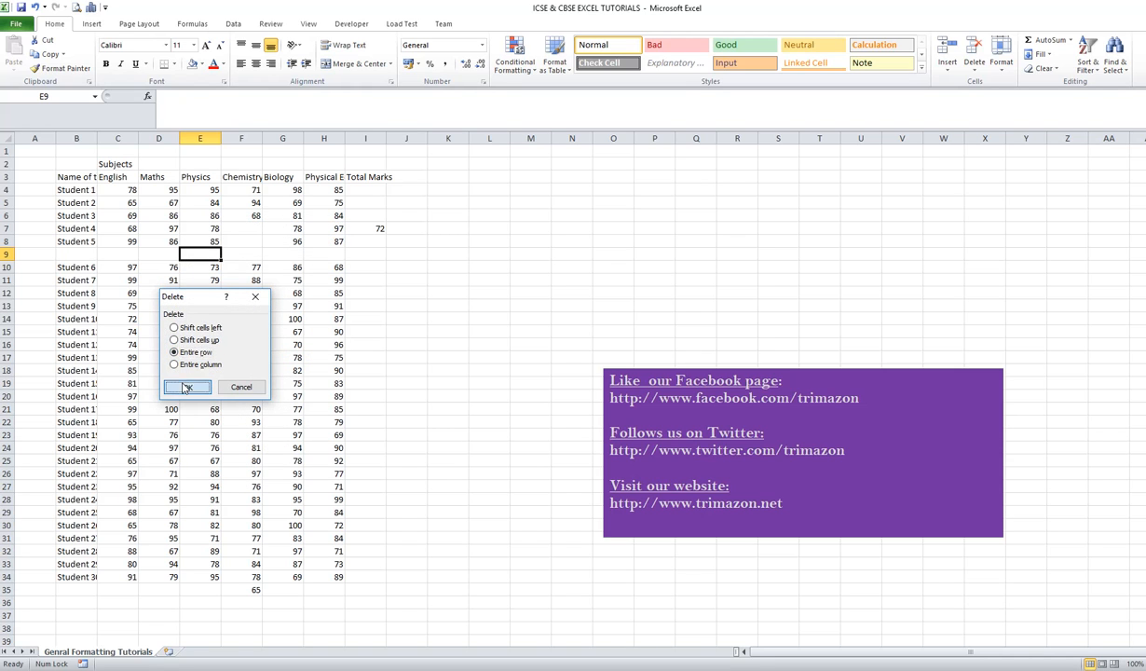
pyautogui.click(185, 386)
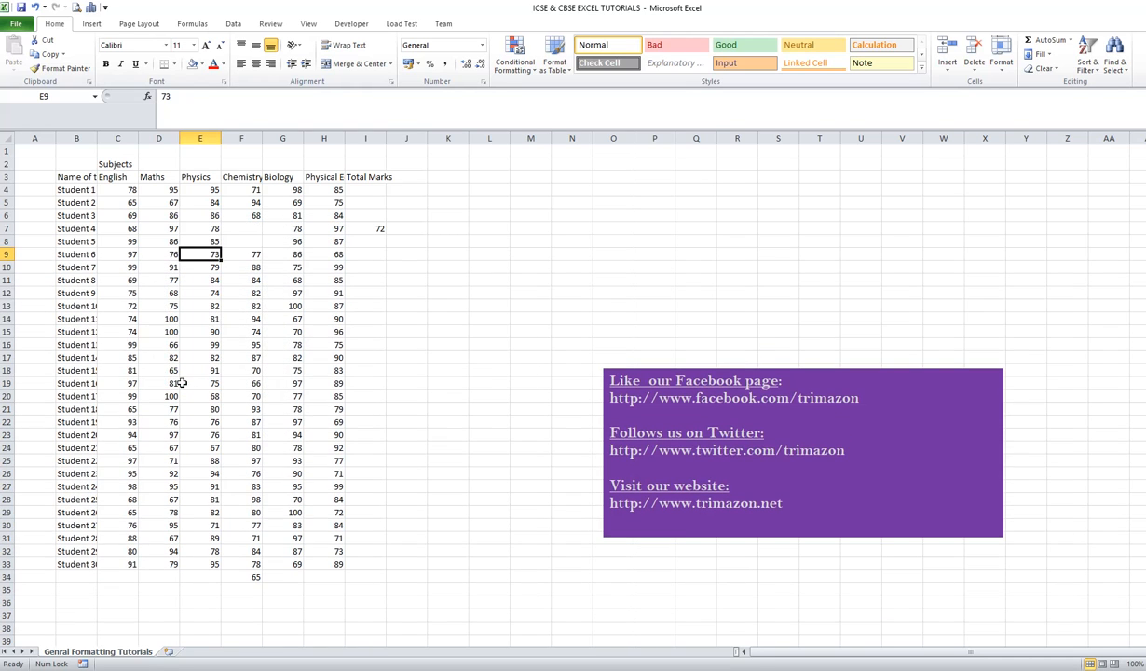
# Delete the blank cell F8 in Student 5's row, shifting the Chemistry marks up
pyautogui.click(247, 243)
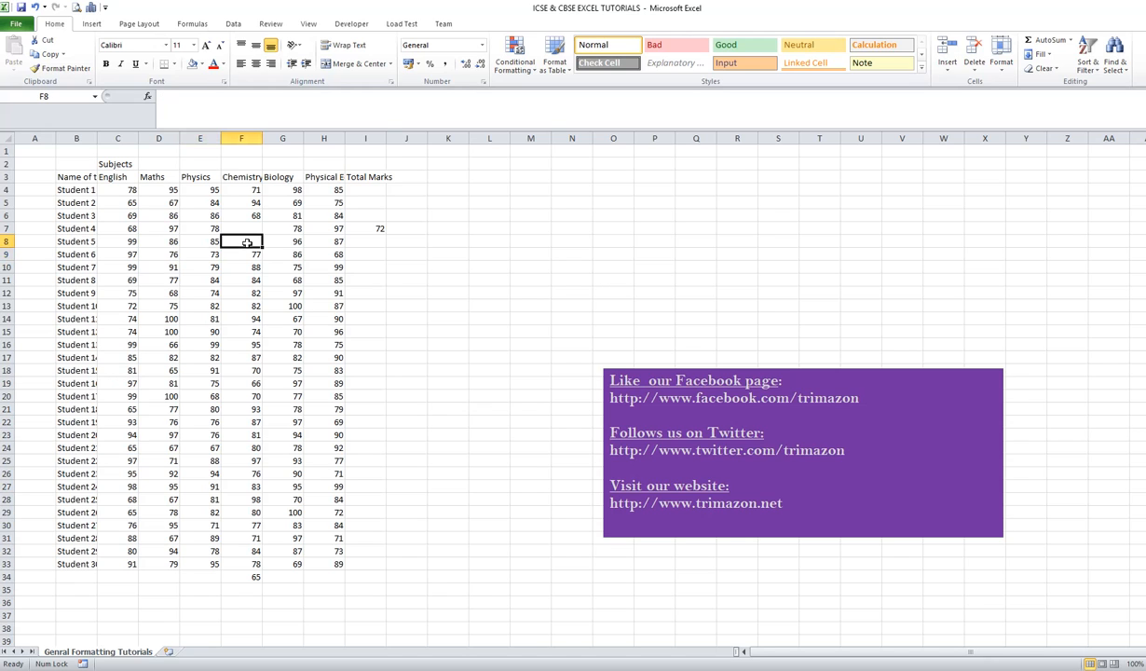
pyautogui.rightClick(247, 243)
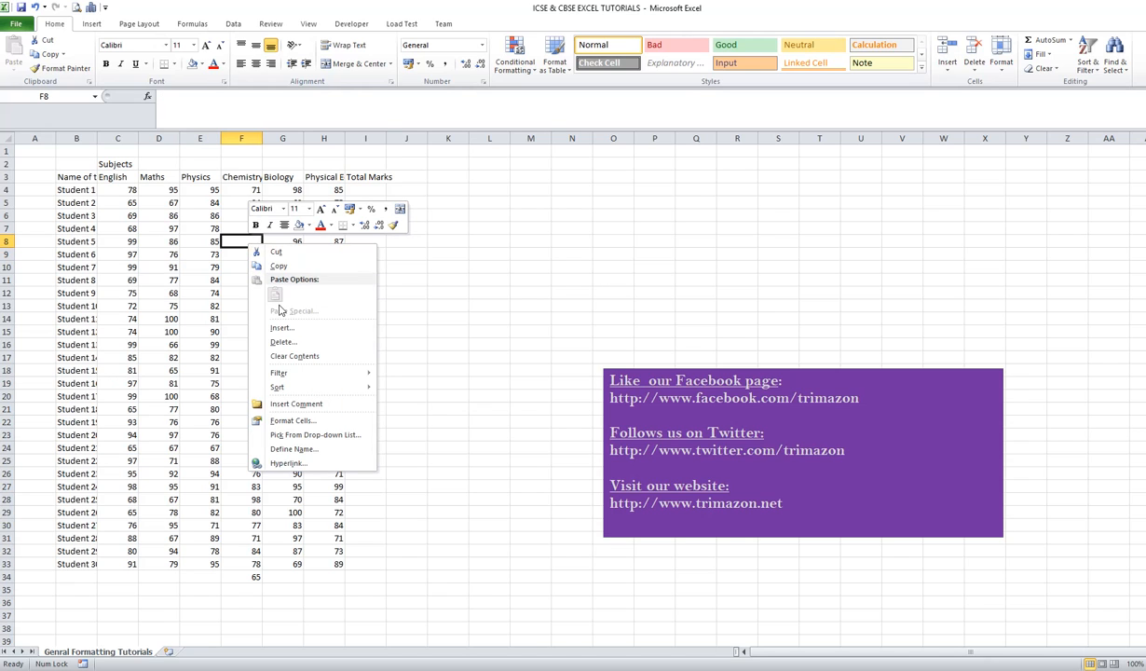
pyautogui.click(281, 342)
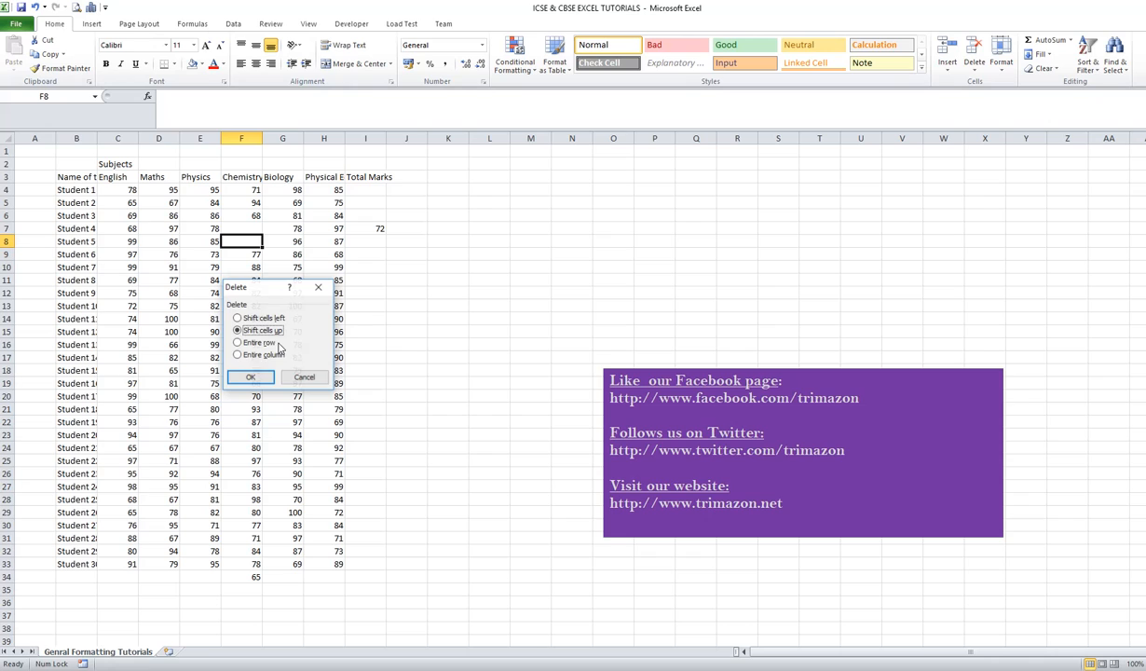
pyautogui.click(250, 376)
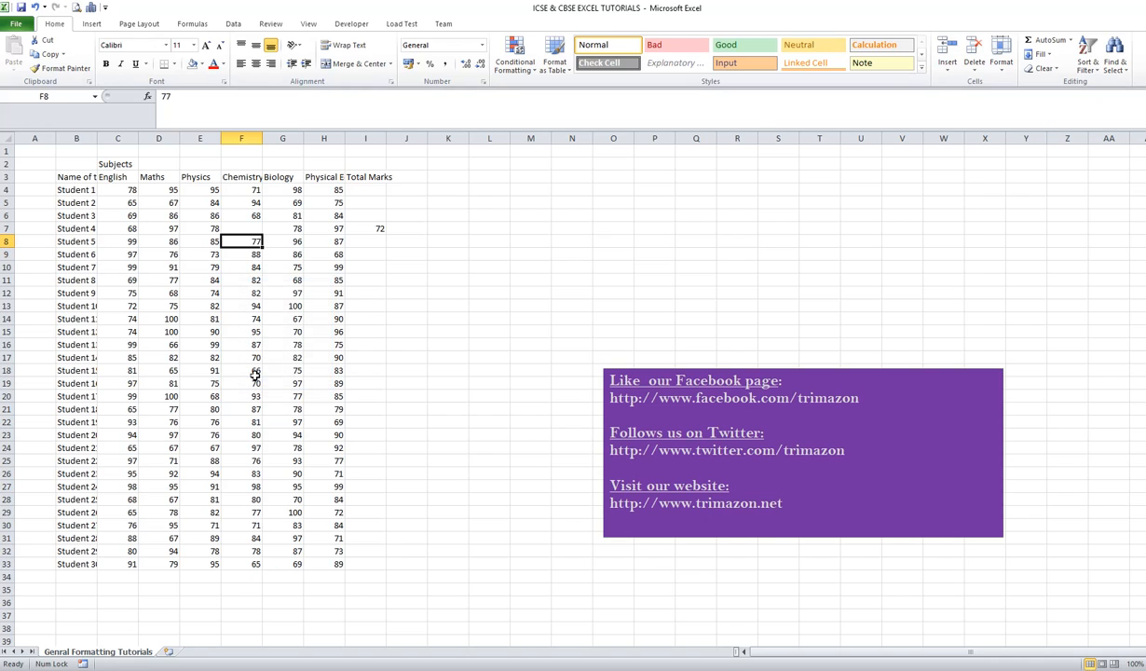
# Delete the blank cell F7 in Student 4's row, shifting the remaining marks left
pyautogui.click(244, 228)
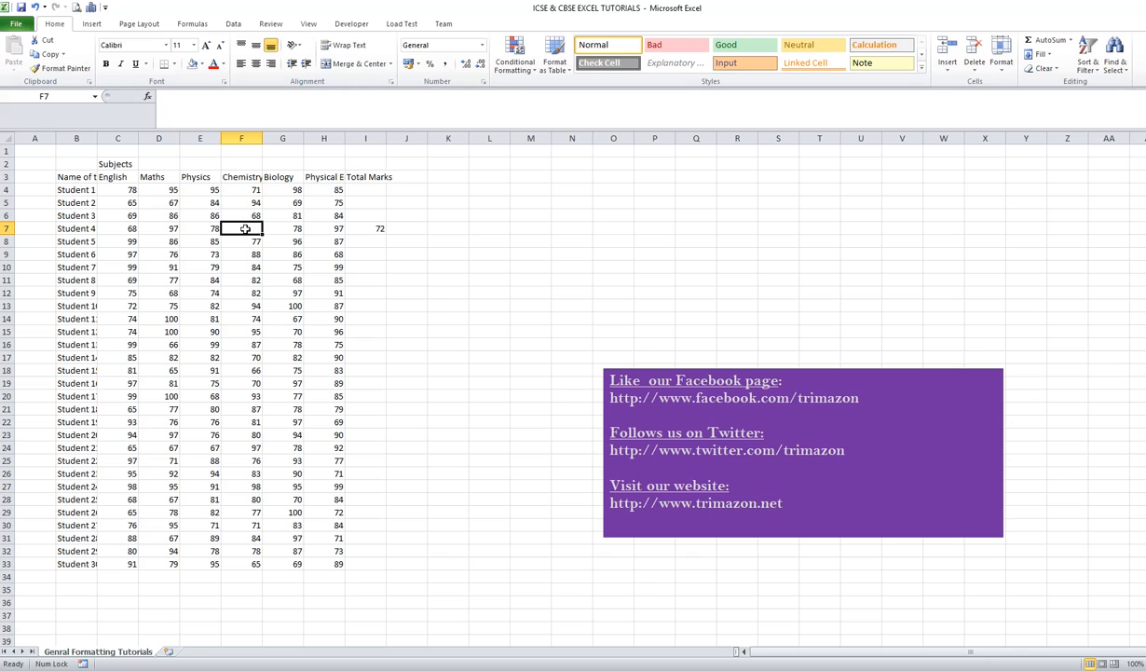
pyautogui.rightClick(244, 228)
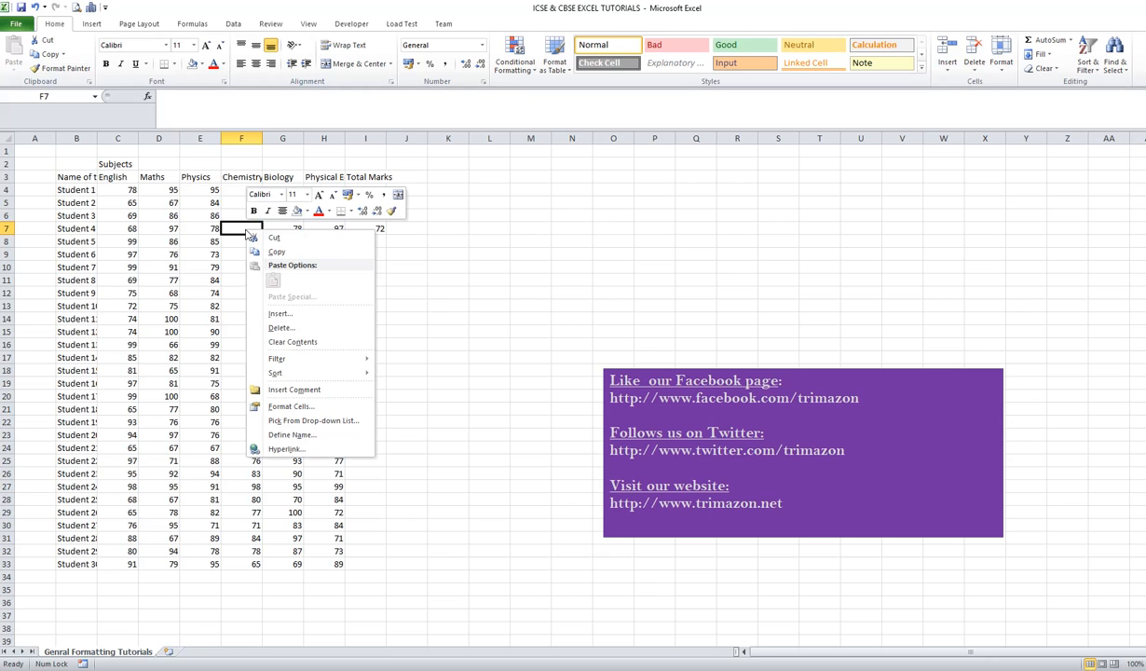
pyautogui.click(288, 329)
pyautogui.click(247, 299)
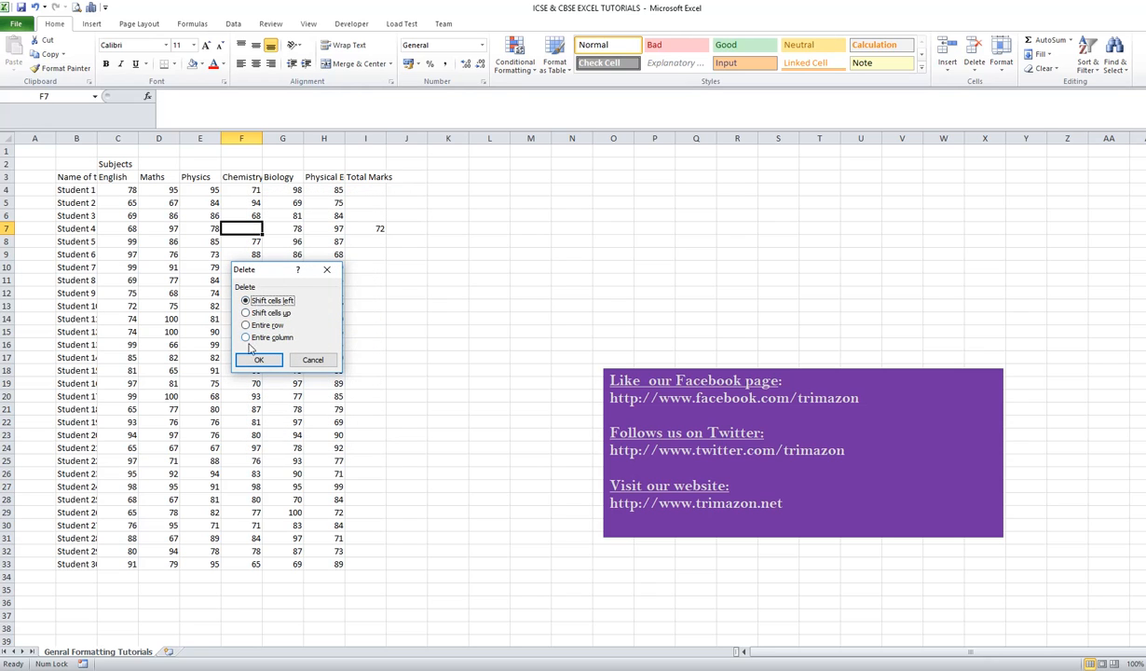
pyautogui.click(259, 360)
pyautogui.click(275, 314)
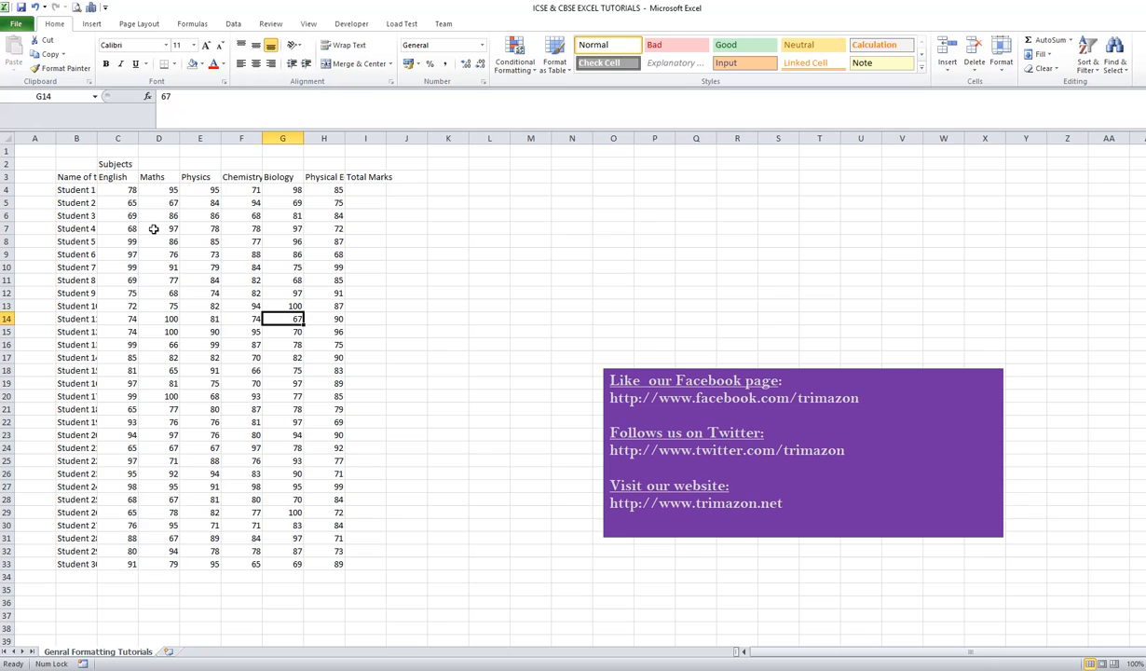
# Begin a formula with an equals sign in cell I4, Student 1's Total Marks
pyautogui.click(383, 190)
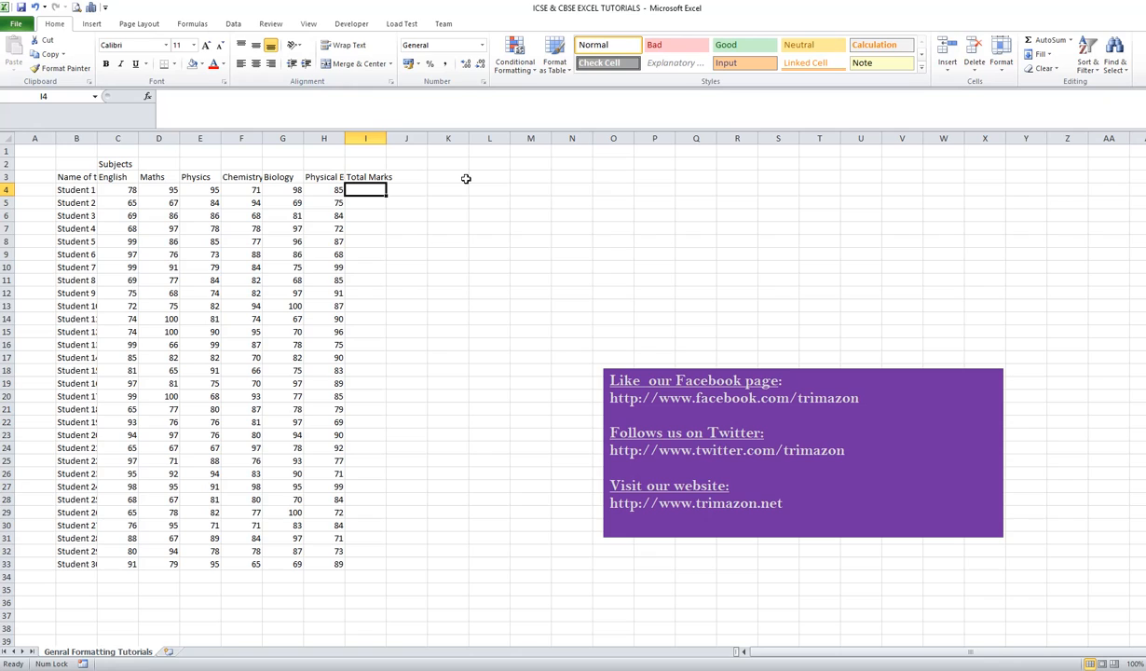
pyautogui.click(418, 119)
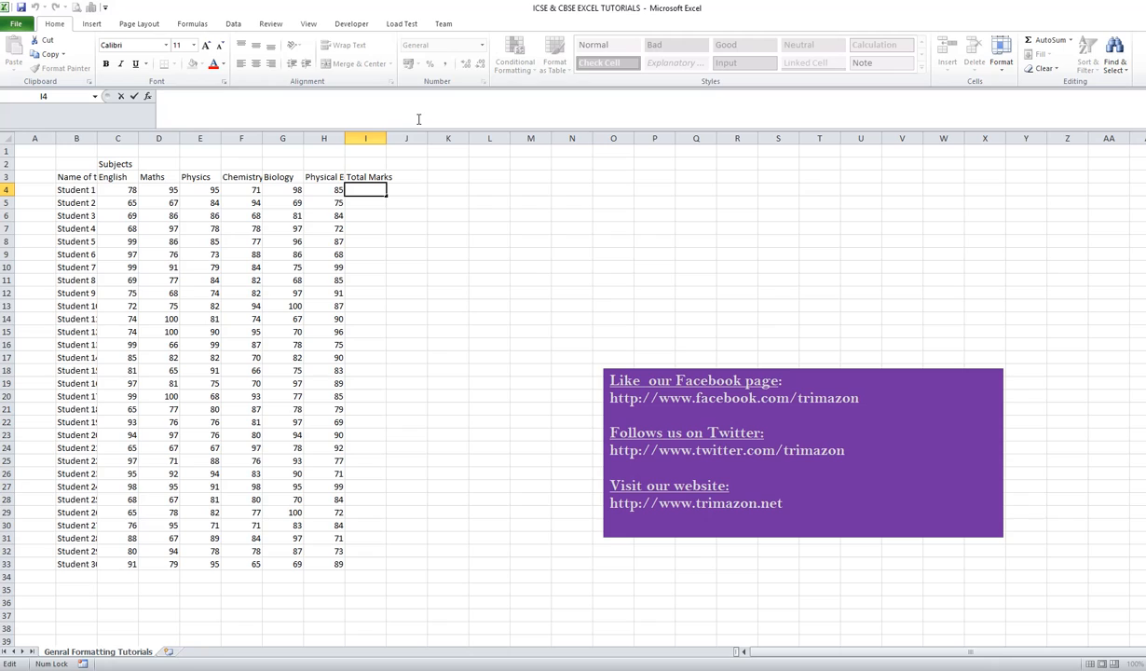
pyautogui.write('=')
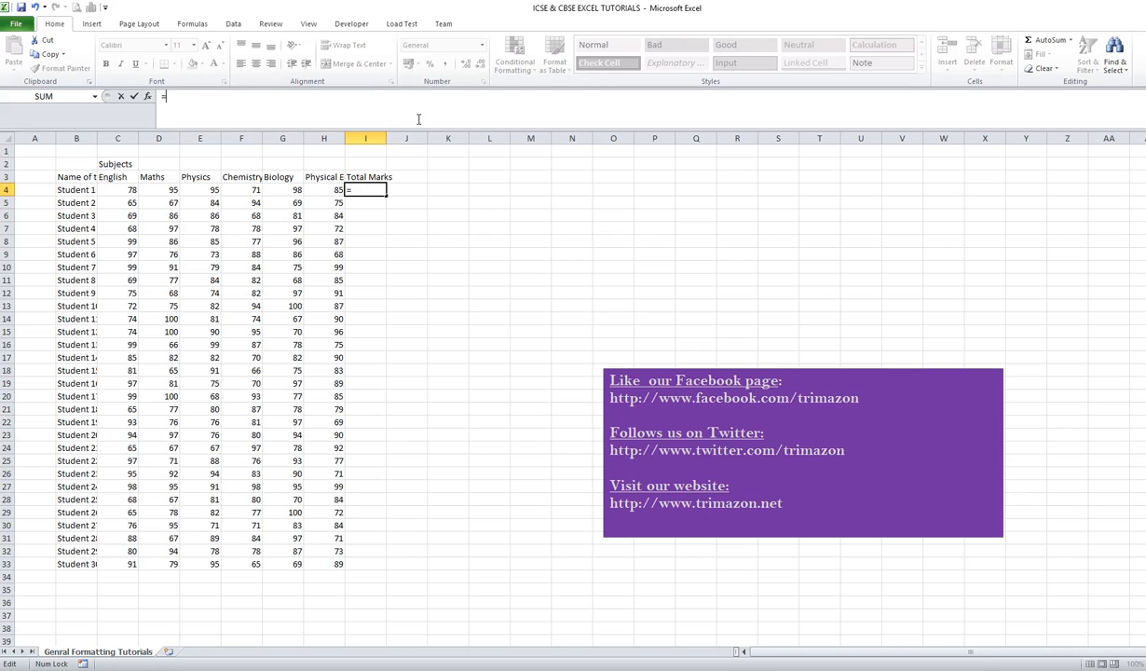
# Browse the function suggestions for the letters r, a, p, l and i in the I4 formula, leaving only the equals sign
pyautogui.write('r')
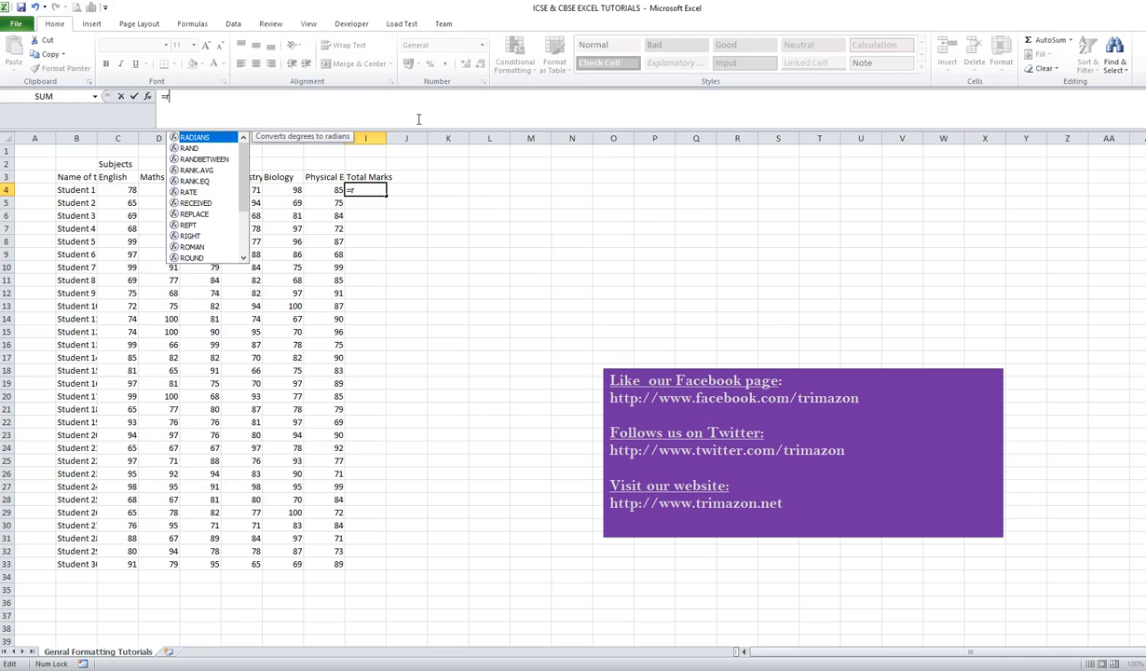
pyautogui.press('Down')
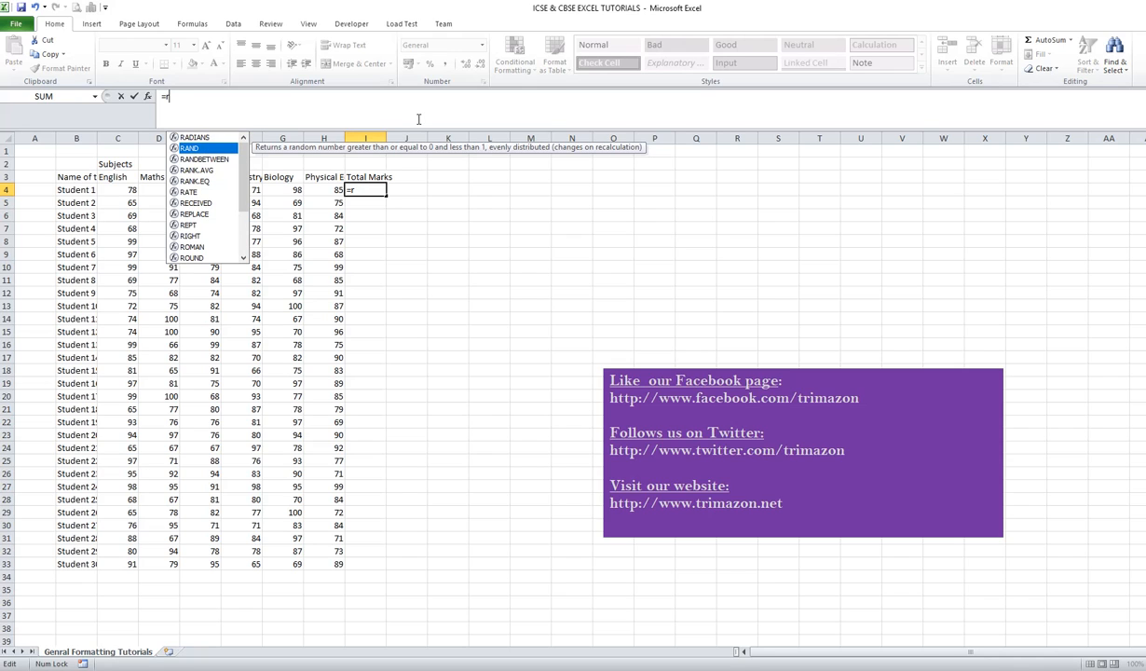
pyautogui.press('BackSpace')
pyautogui.write('a')
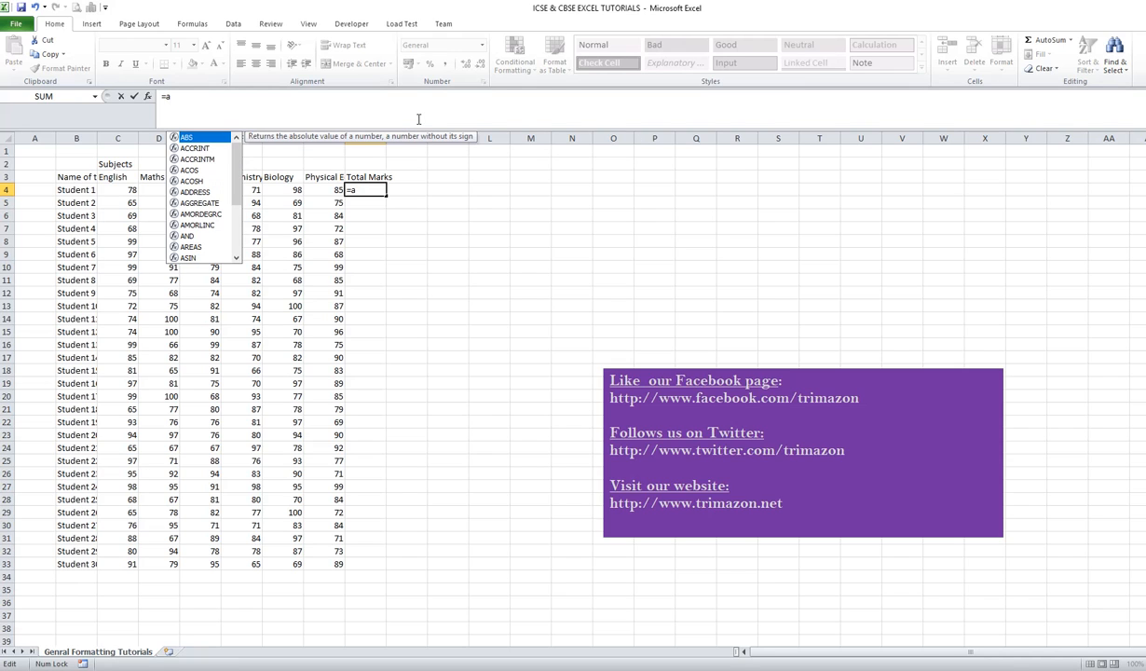
pyautogui.press('BackSpace')
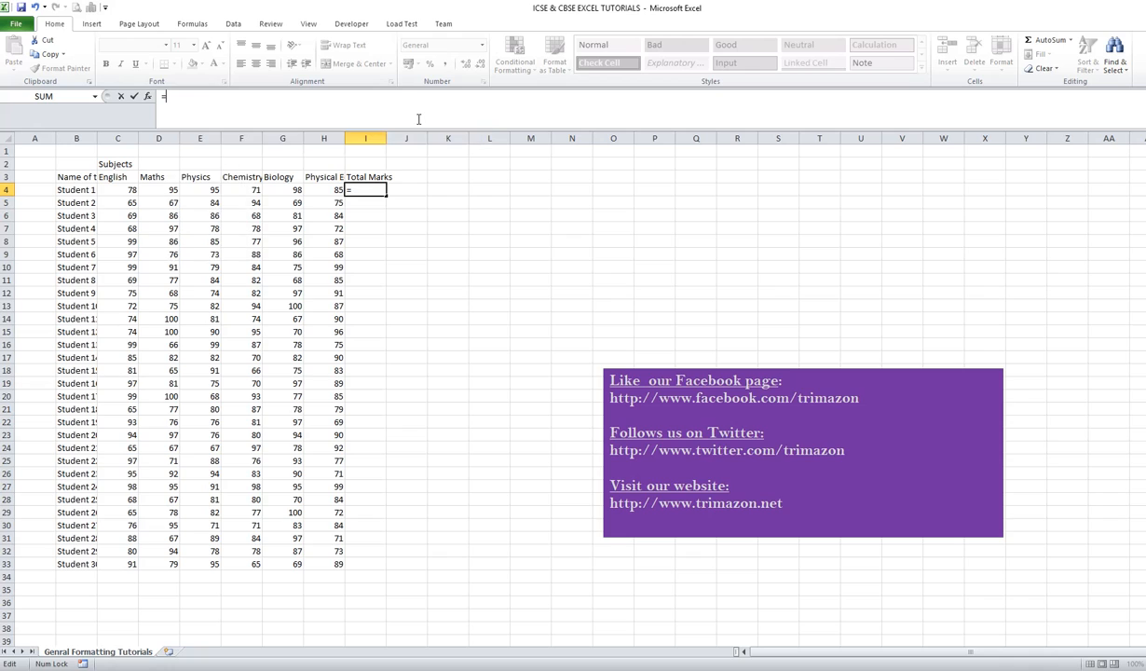
pyautogui.write('p')
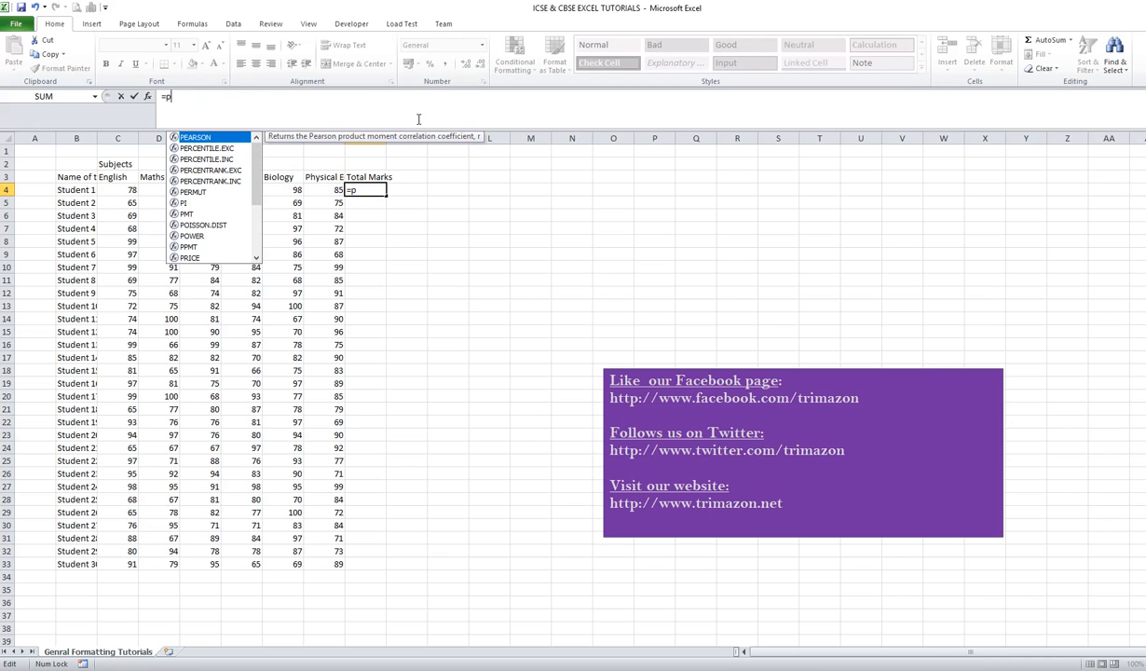
pyautogui.press('BackSpace')
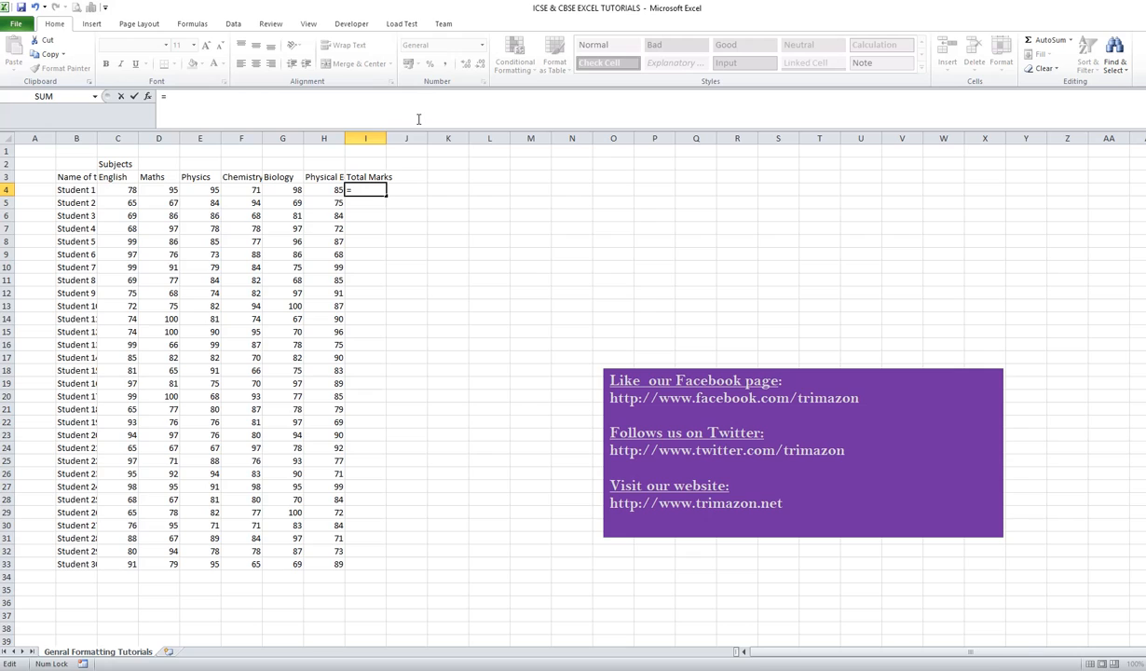
pyautogui.write('l')
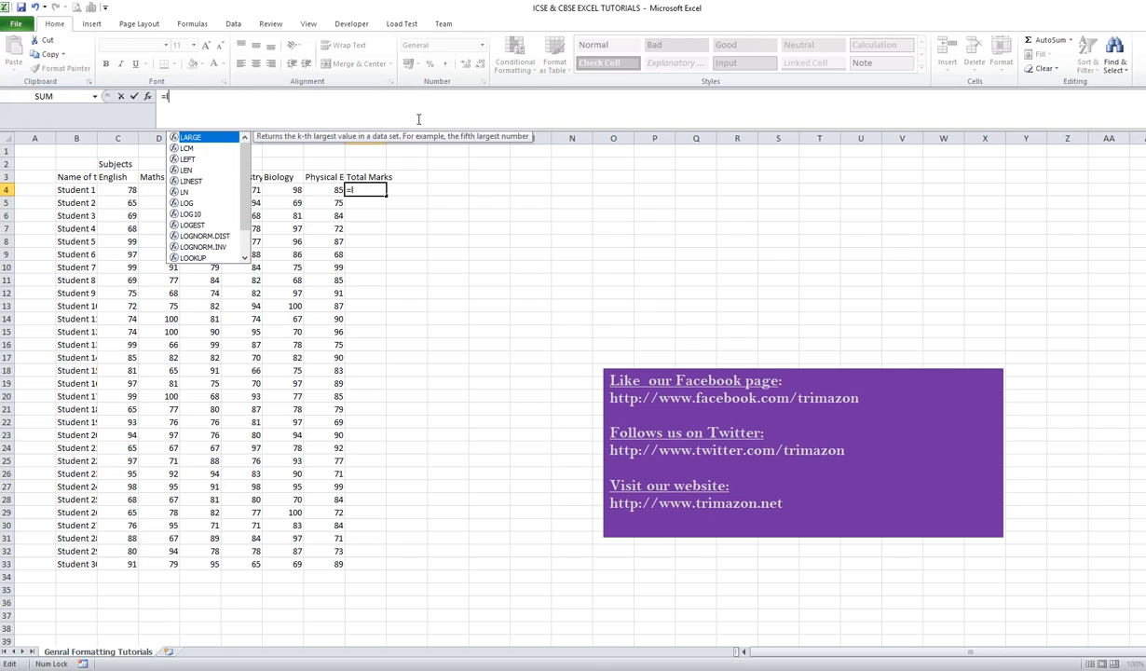
pyautogui.press('BackSpace')
pyautogui.write('i')
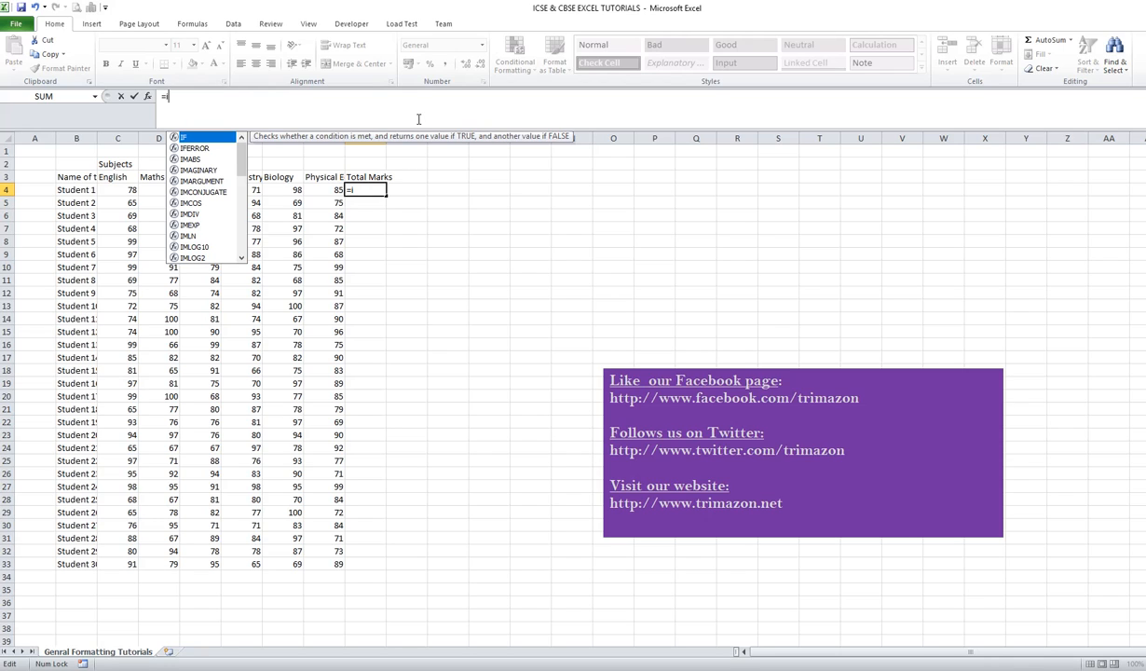
pyautogui.press('BackSpace')
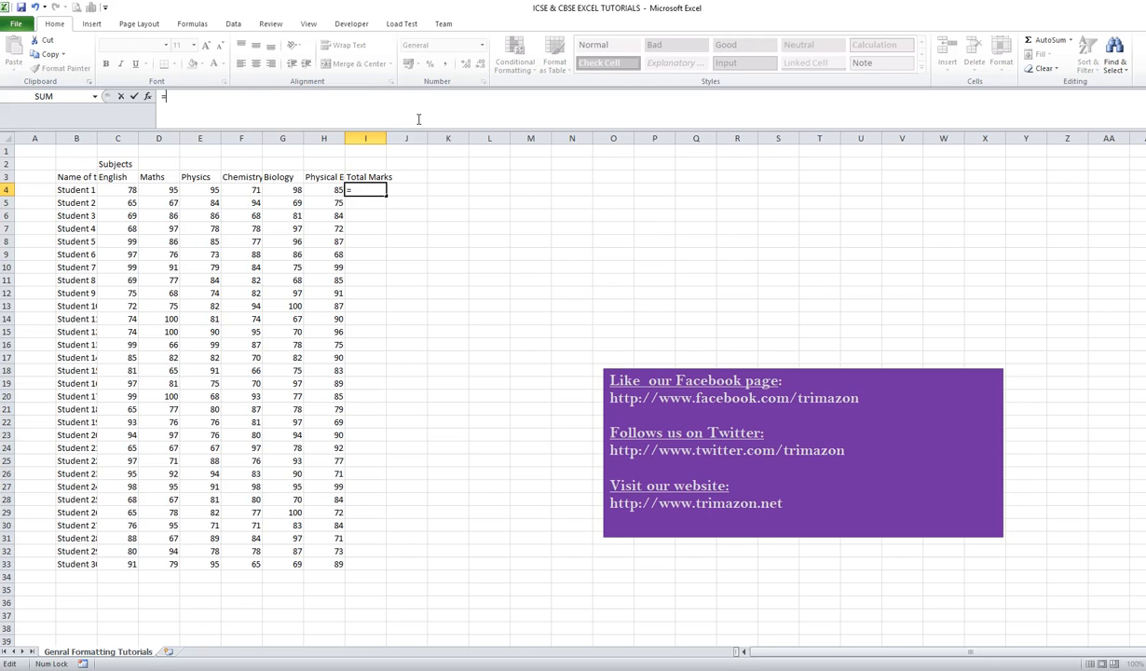
# Complete the formula in I4 as =SUM(c4:g4) to total Student 1's marks from English to Biology
pyautogui.write('sum')
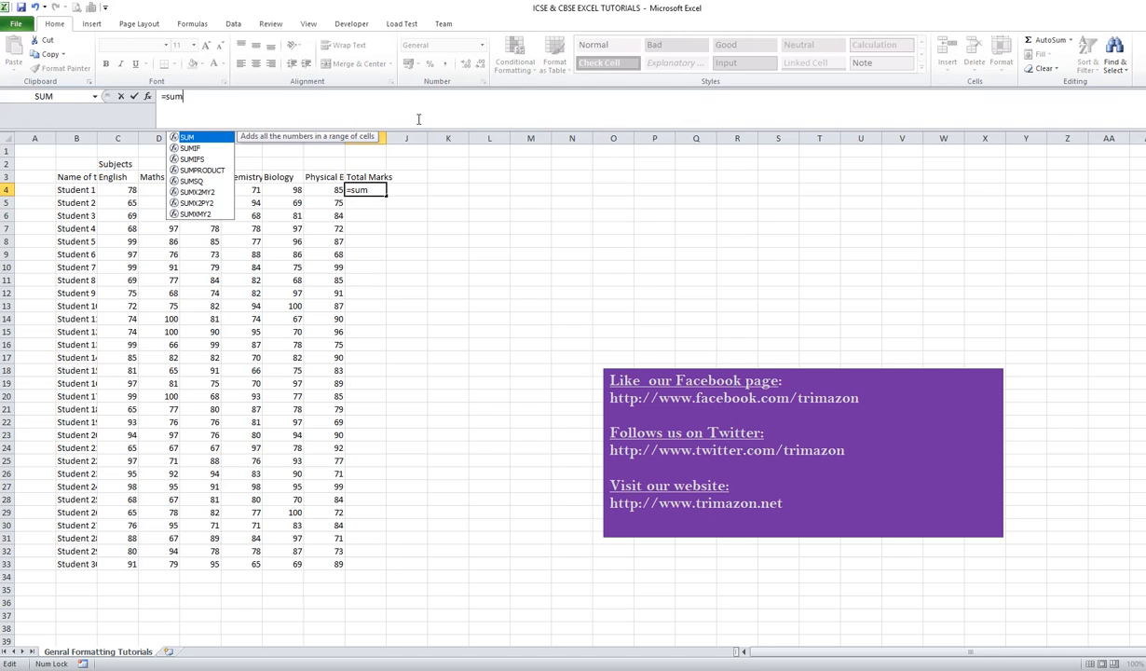
pyautogui.press('Tab')
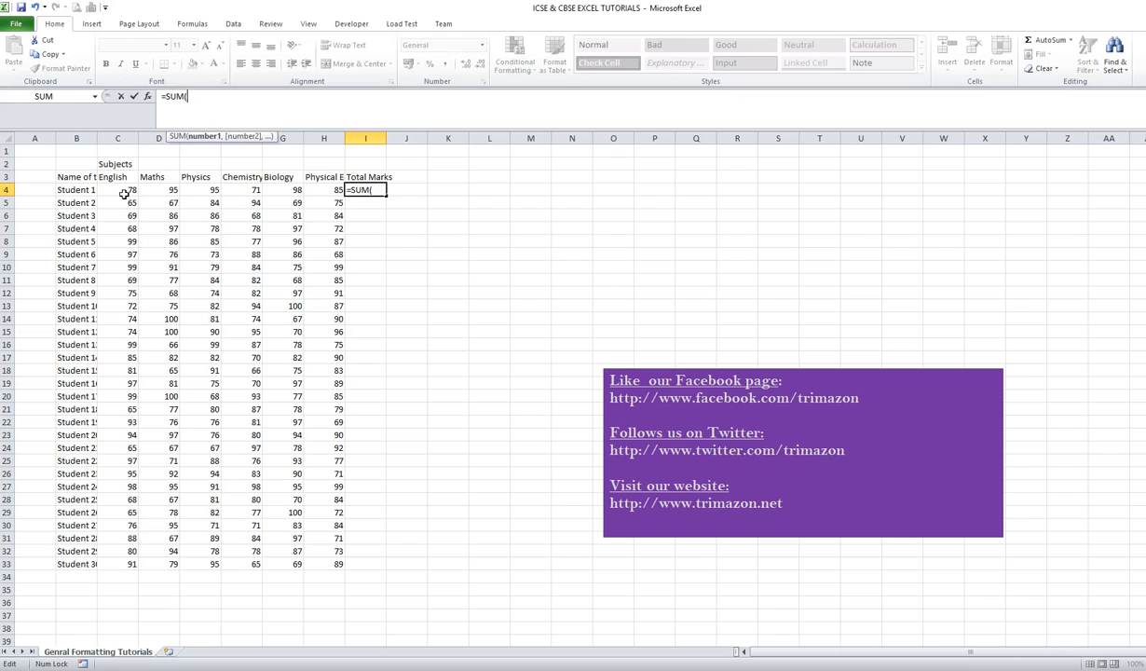
pyautogui.write('c4:')
pyautogui.write('g4')
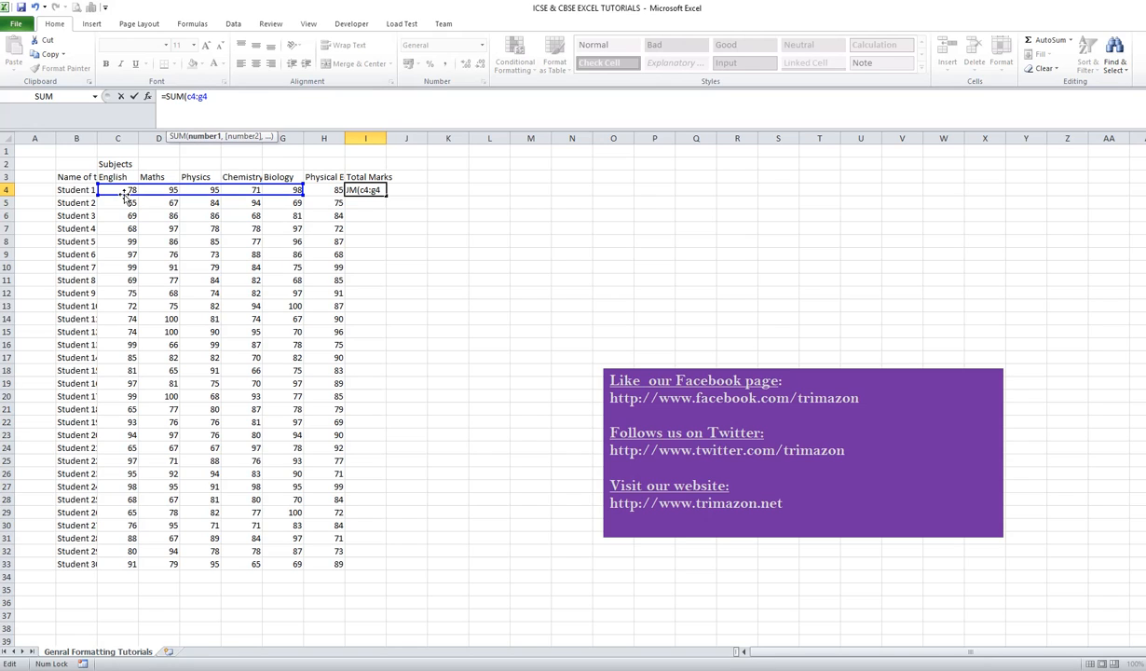
pyautogui.write(')')
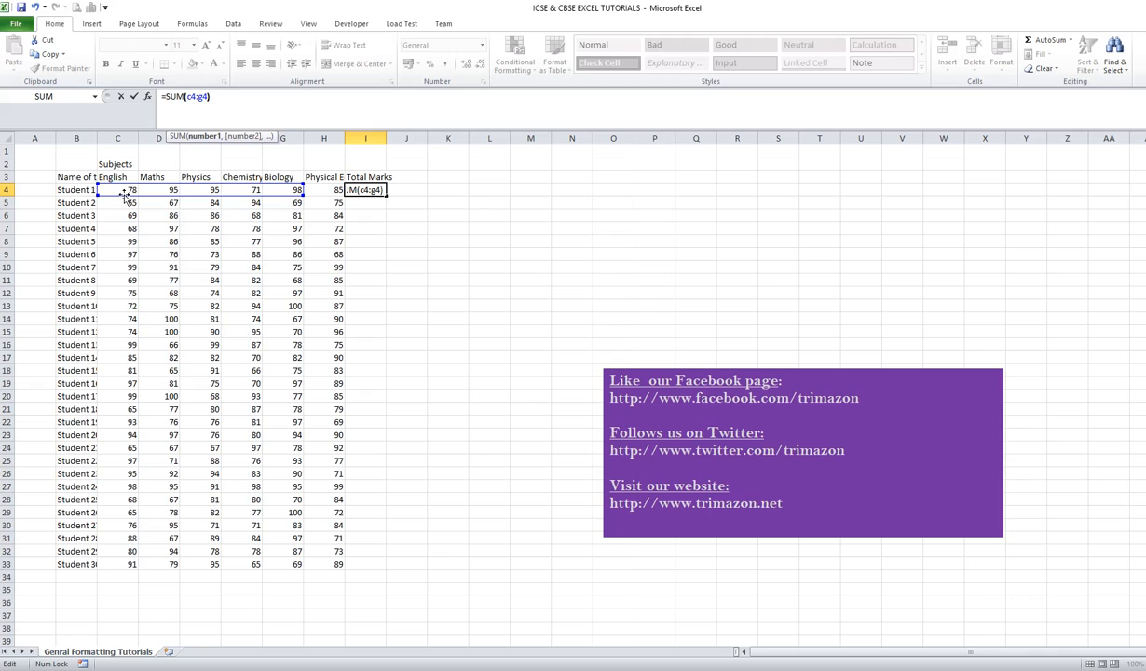
pyautogui.press('Return')
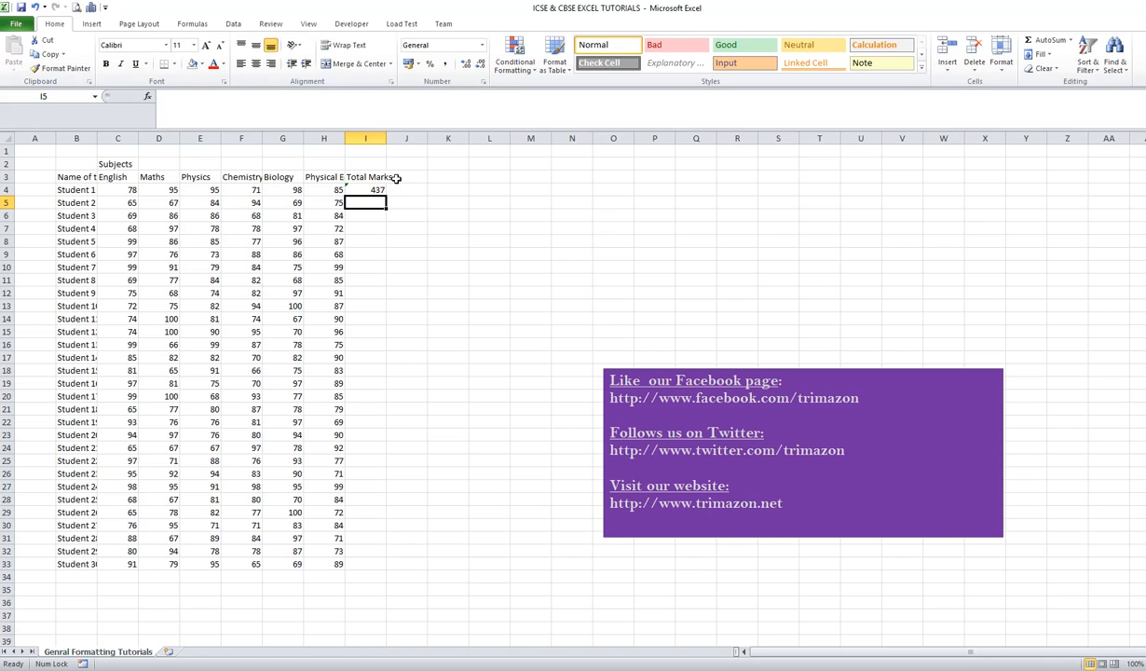
# Go to cell L4 and enter the sample text "Total example for writing in the formala bar"
pyautogui.click(73, 101)
pyautogui.write('I4')
pyautogui.press('Return')
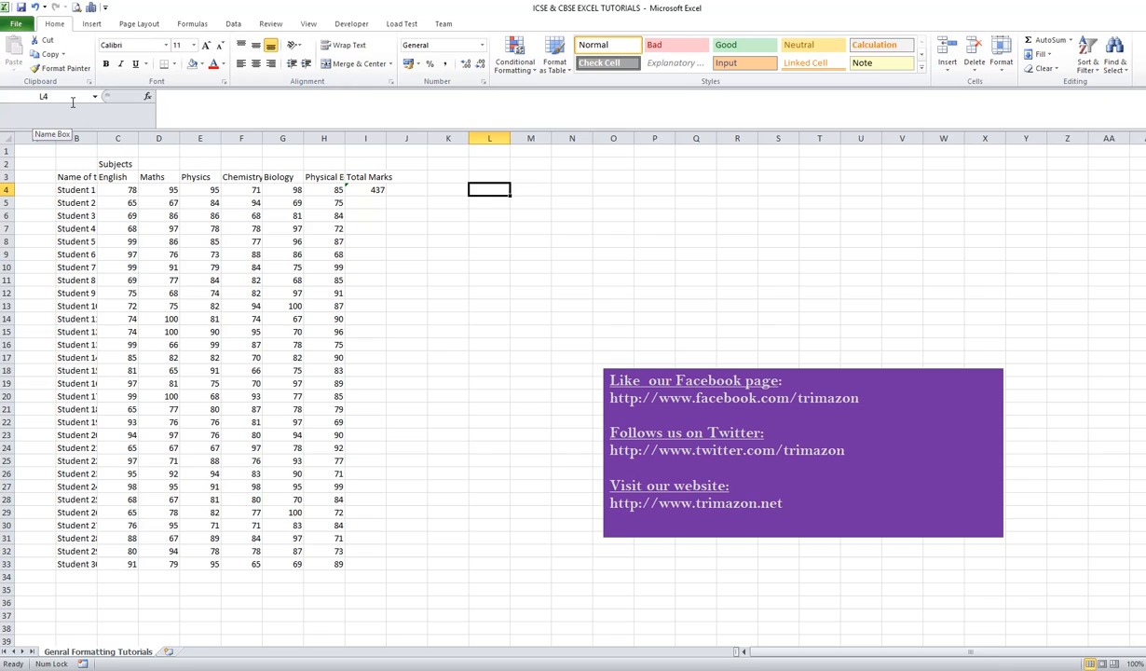
pyautogui.write('T')
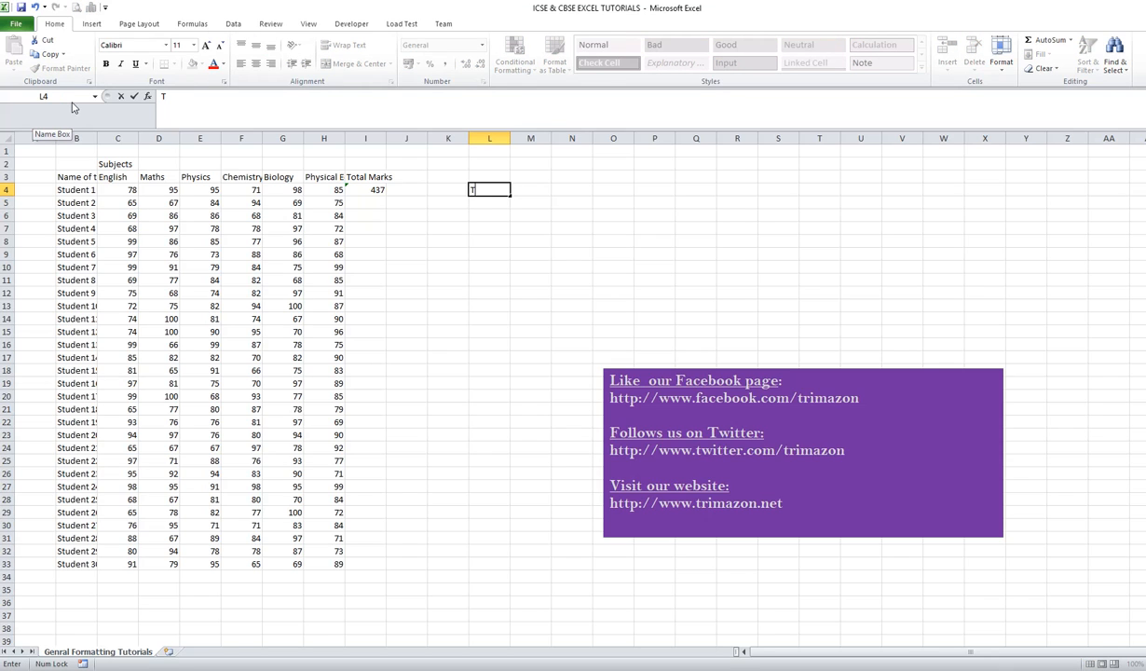
pyautogui.write('otal example for w')
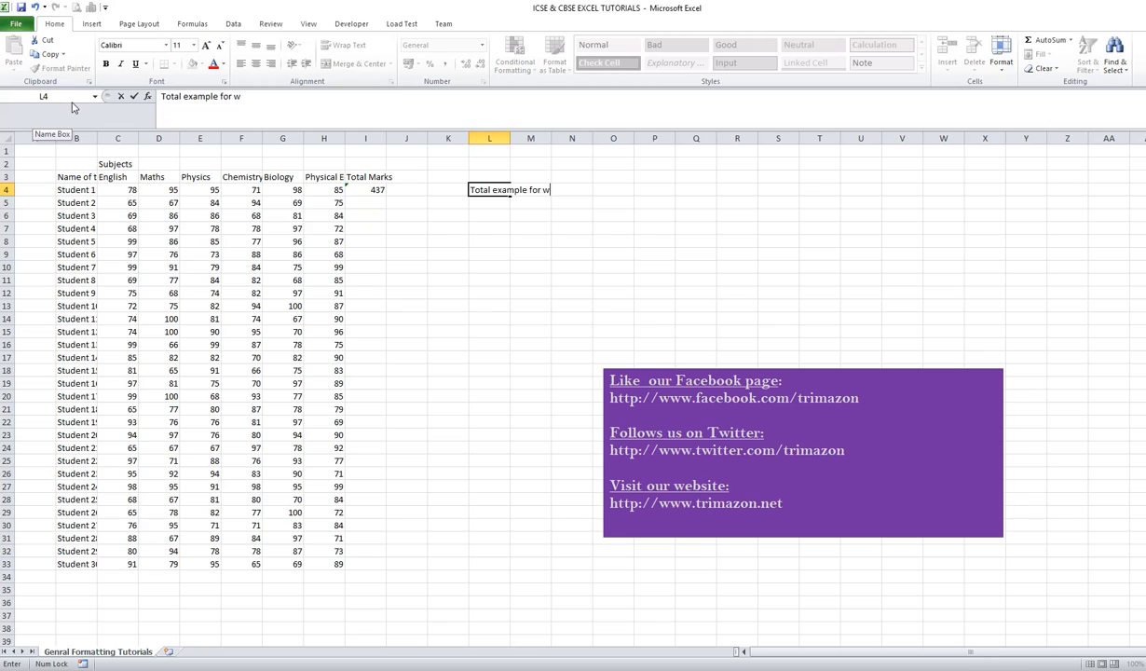
pyautogui.write('riting in the formal a')
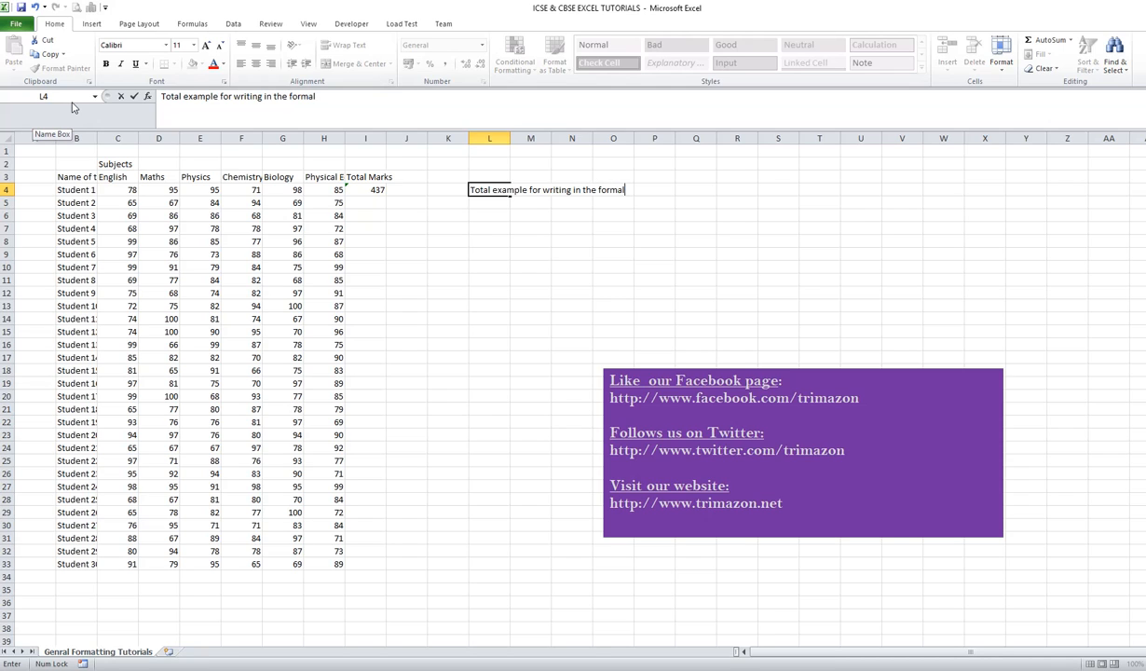
pyautogui.press('BackSpace')
pyautogui.press('BackSpace')
pyautogui.write('a bar')
pyautogui.press('Return')
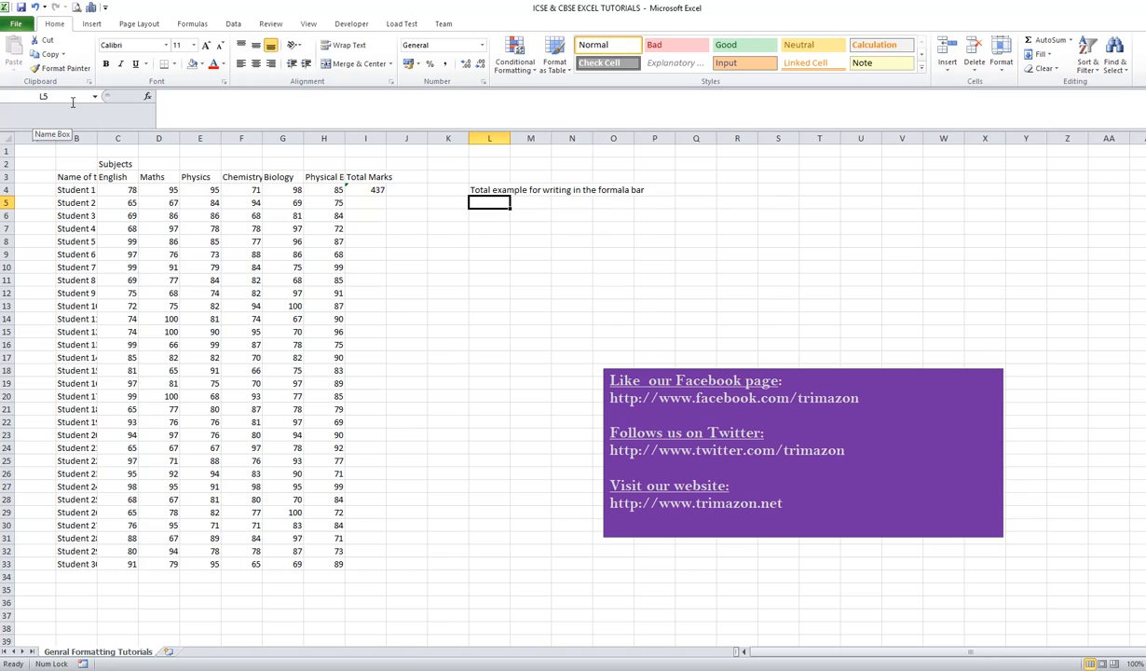
# Clear the sample text from cell L4
pyautogui.press('Up')
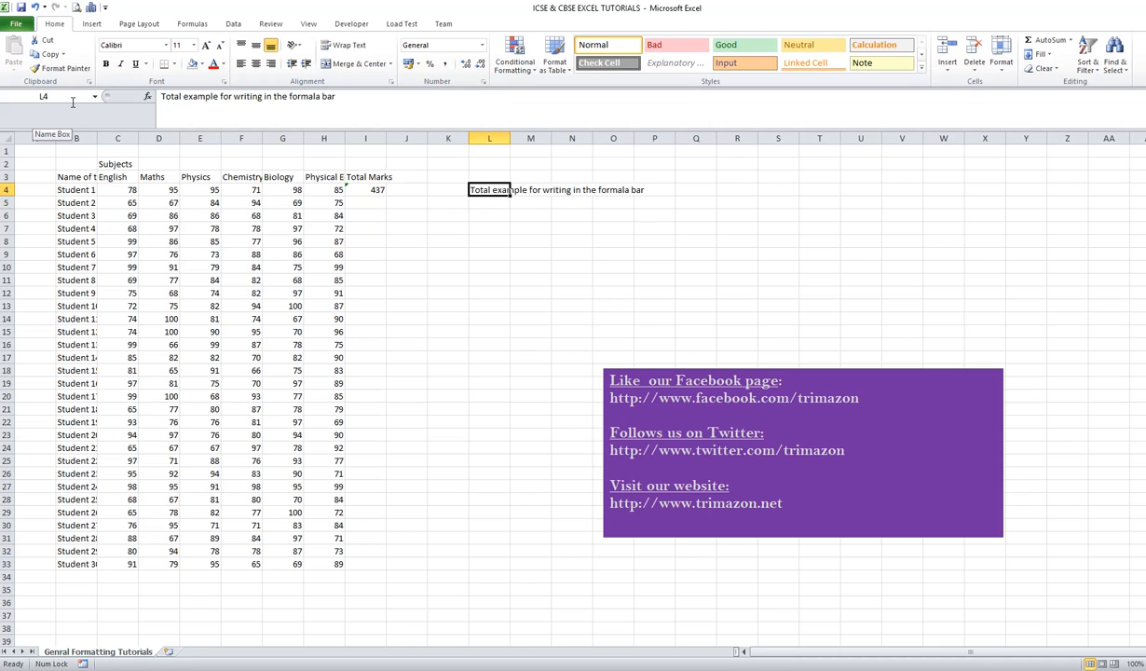
pyautogui.press('Delete')
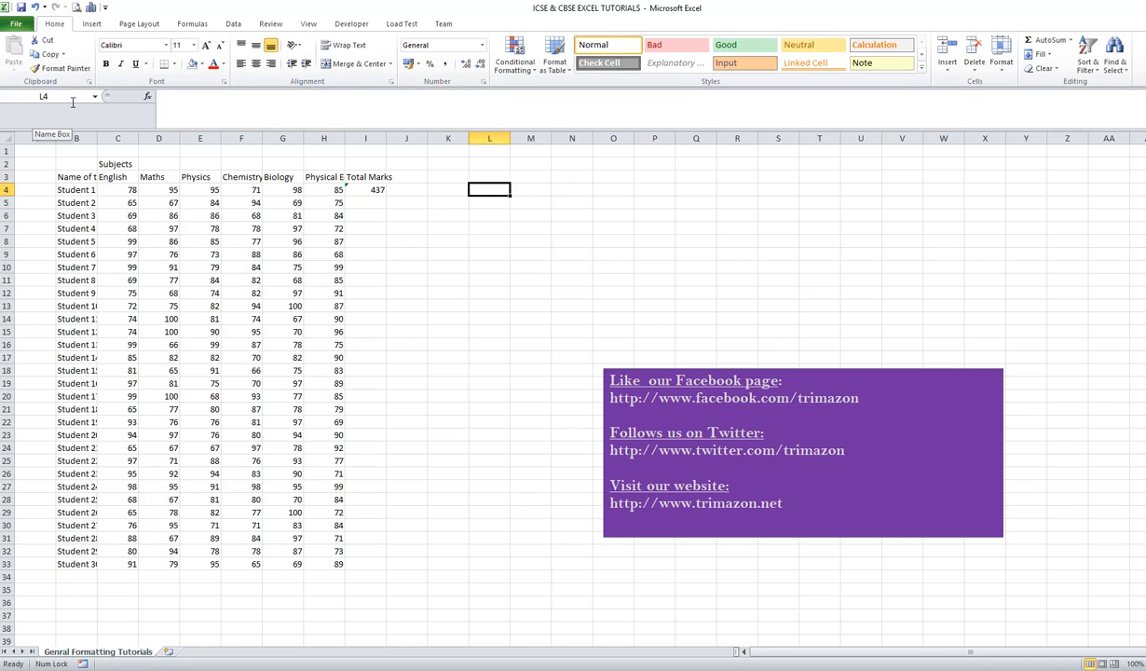